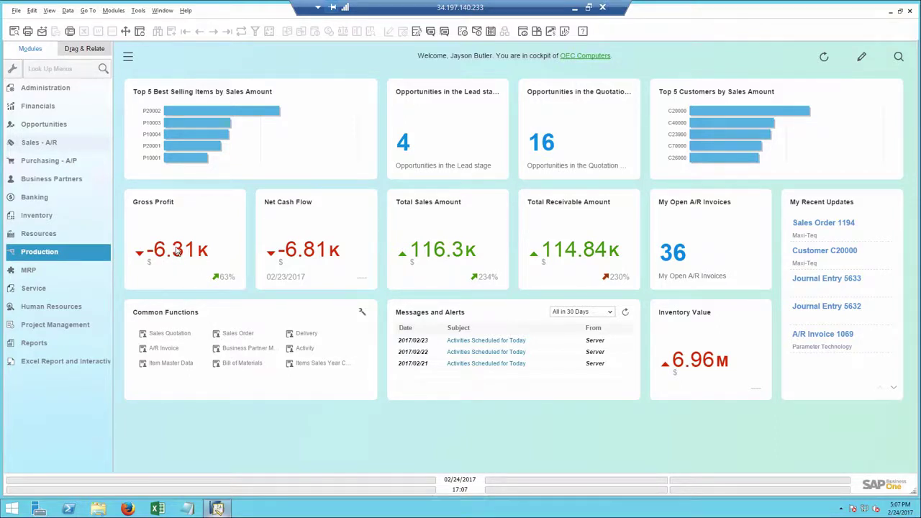
Step: Open the sales quotation linked in the stages of the quotation-stage opportunity opened on 01/01/2017
mouse_move(177, 249)
mouse_move(146, 249)
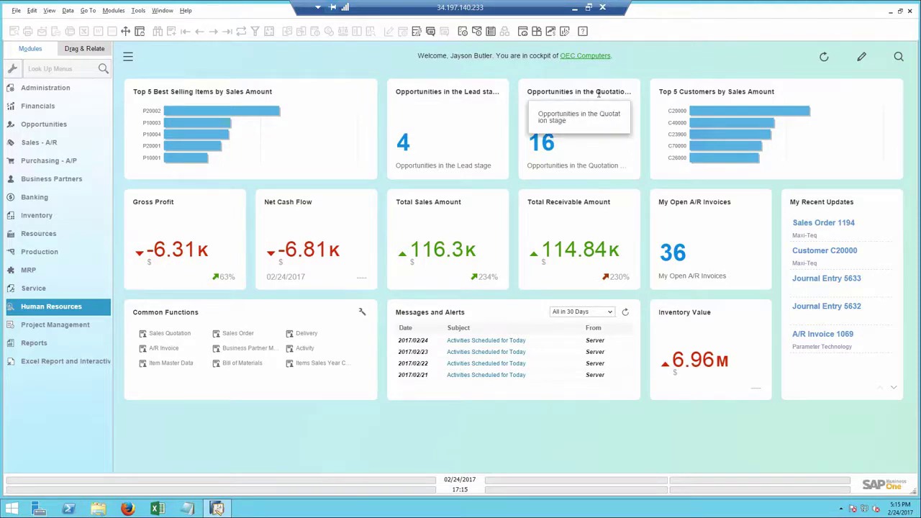
left_click(548, 148)
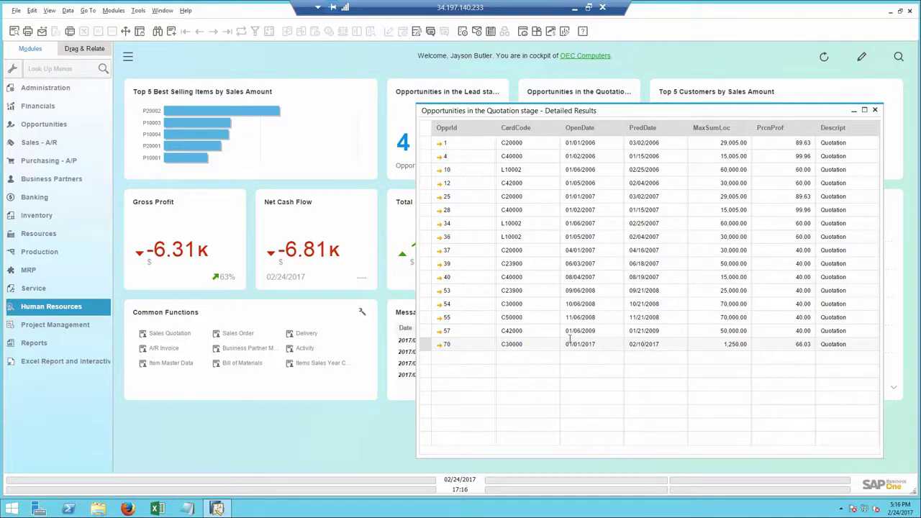
left_click(441, 346)
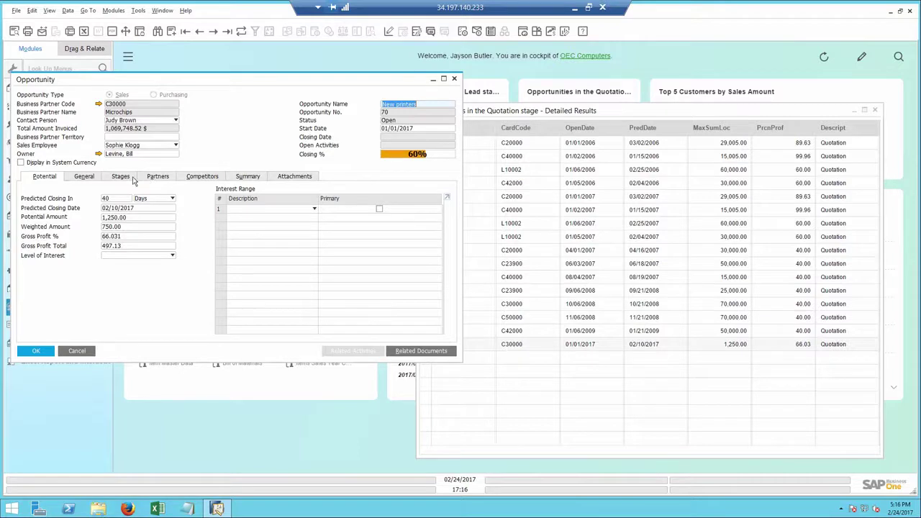
left_click(122, 178)
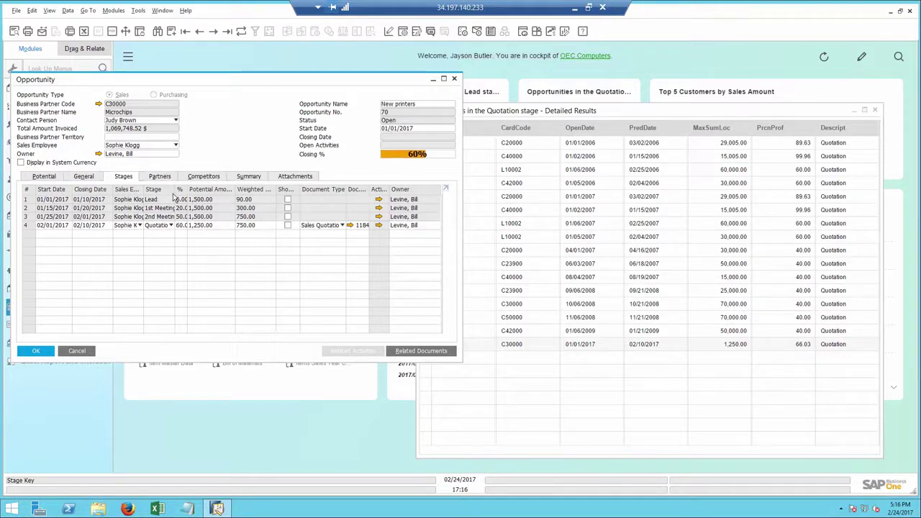
left_click(351, 226)
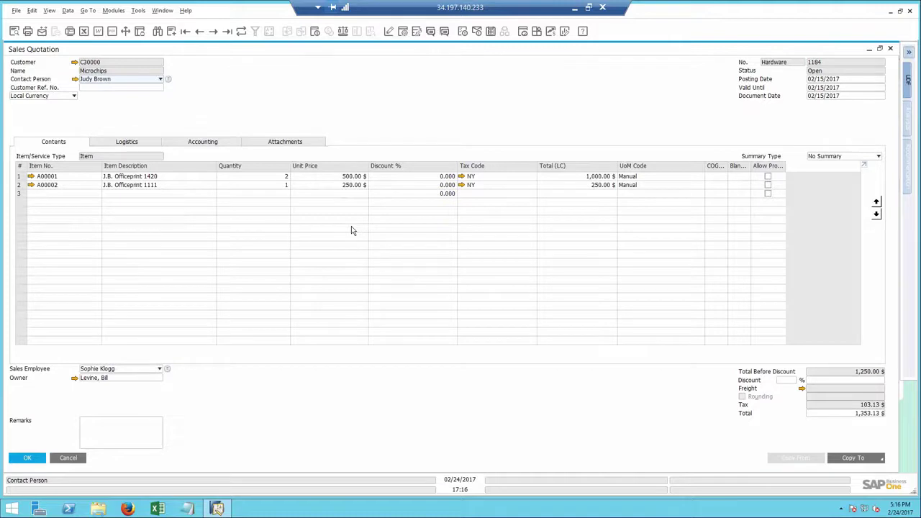
Step: Find the quotation's sales employee in the user list and open a conversation with them
left_click(431, 33)
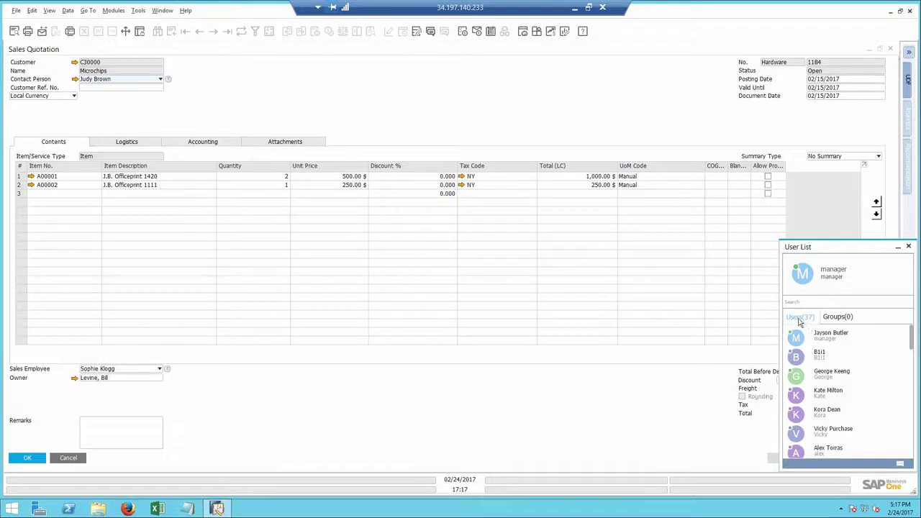
left_click(842, 320)
left_click(800, 318)
left_click(805, 303)
type("s")
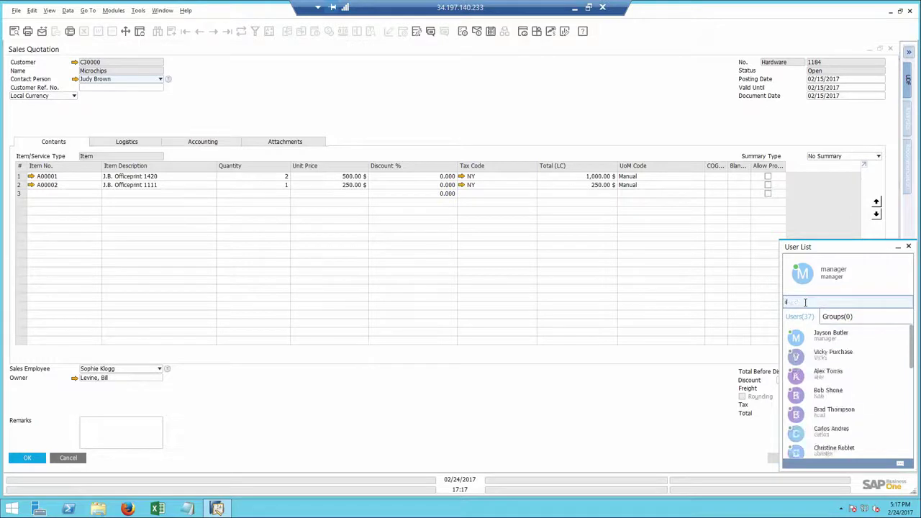
type("op")
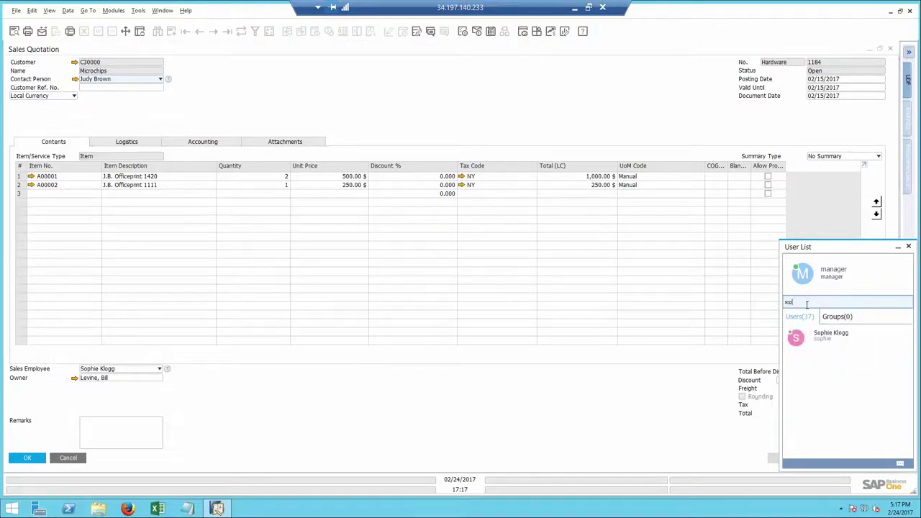
double_click(837, 341)
Step: Draft the message "Please follow up on" and share the open sales quotation in it as a link
left_click(475, 321)
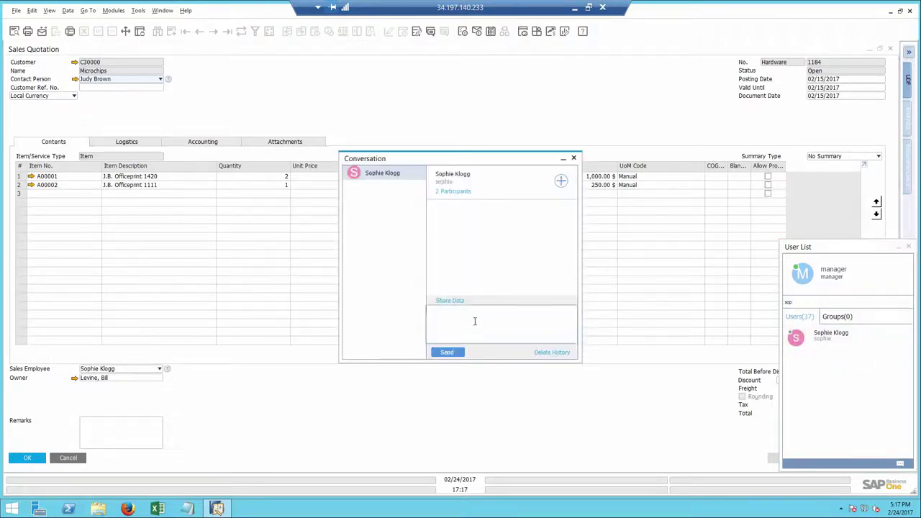
type("Please follow up on")
left_click(373, 107)
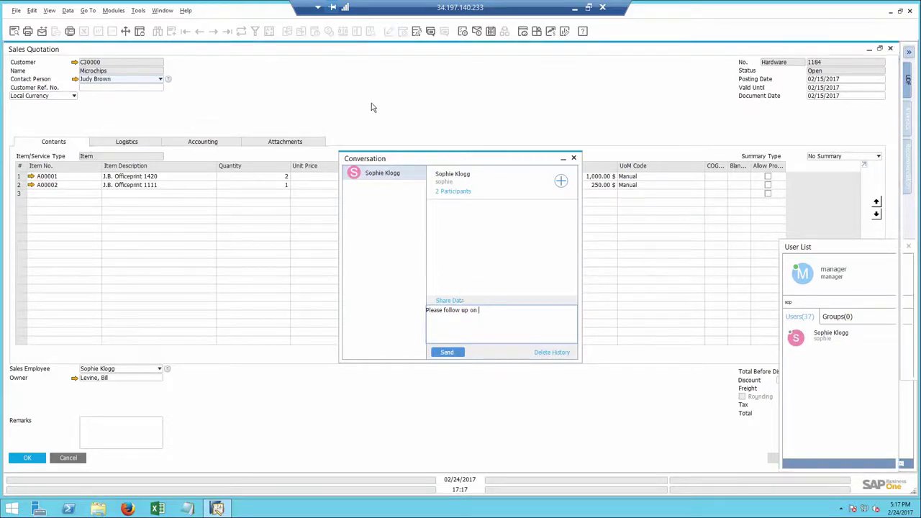
left_click(444, 31)
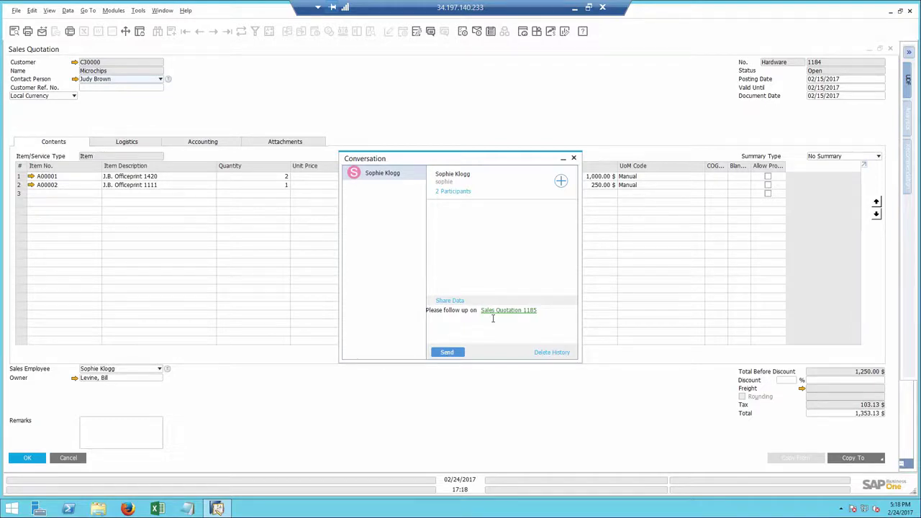
Step: Close the conversation, sales quotation, opportunity, detailed results and user list to return to the cockpit
left_click(574, 158)
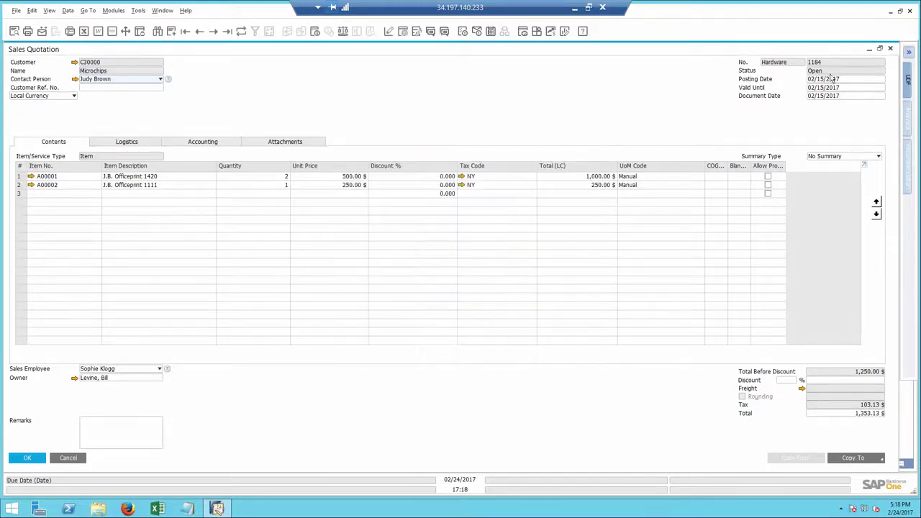
left_click(891, 48)
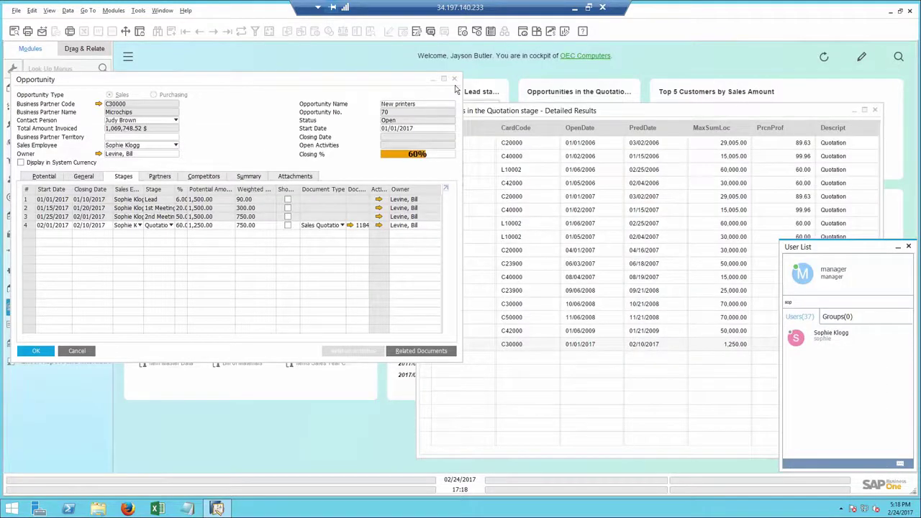
left_click(454, 79)
left_click(875, 110)
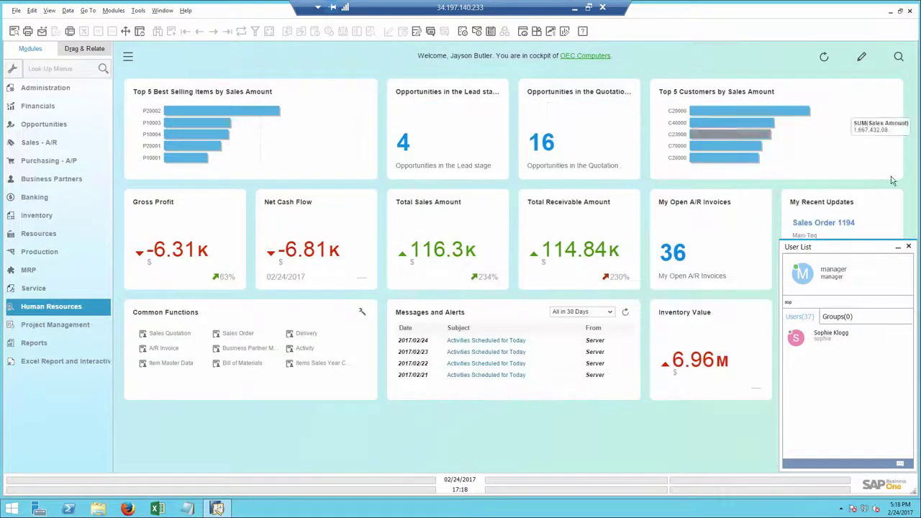
left_click(909, 247)
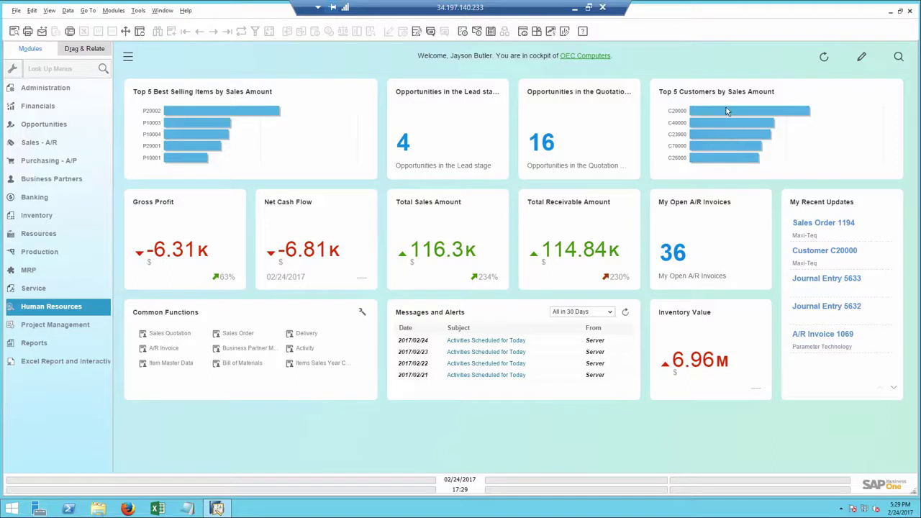
Step: Open the Customer 360 view for the highest-ranked customer in the Top 5 Customers by Sales Amount chart
mouse_move(727, 113)
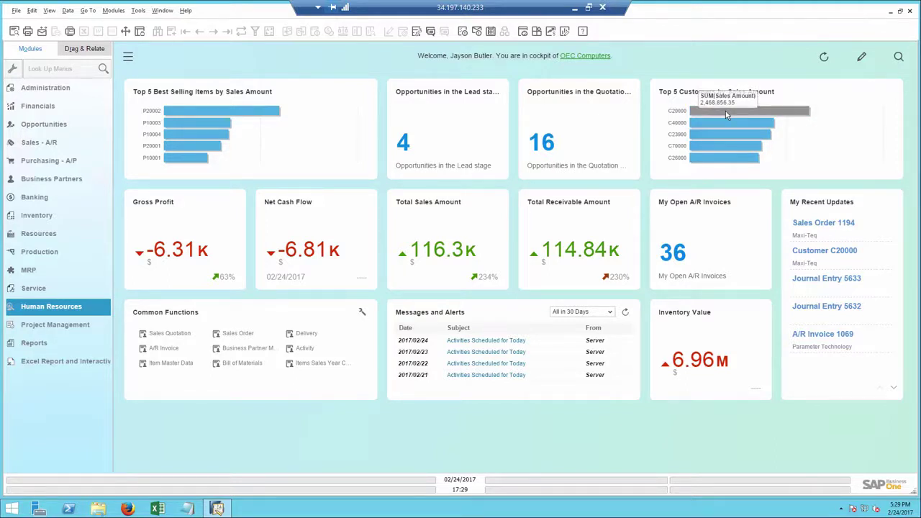
left_click(726, 111)
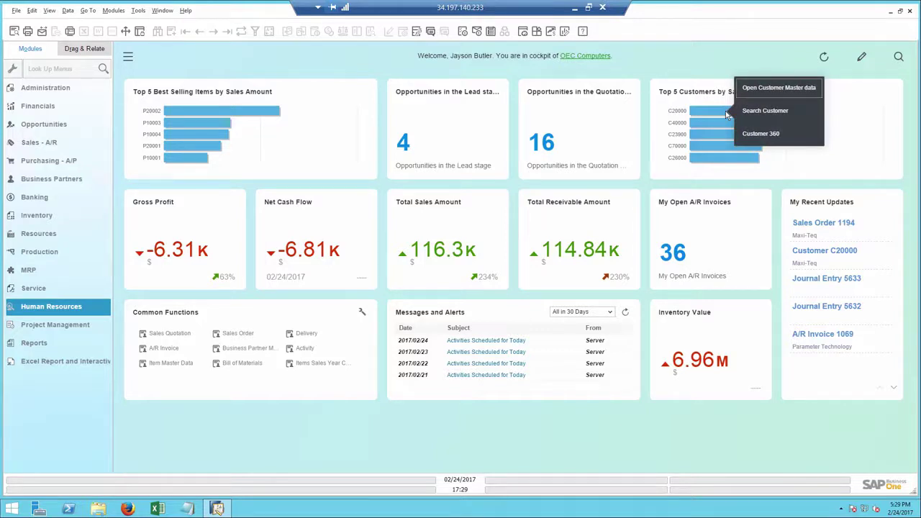
mouse_move(709, 116)
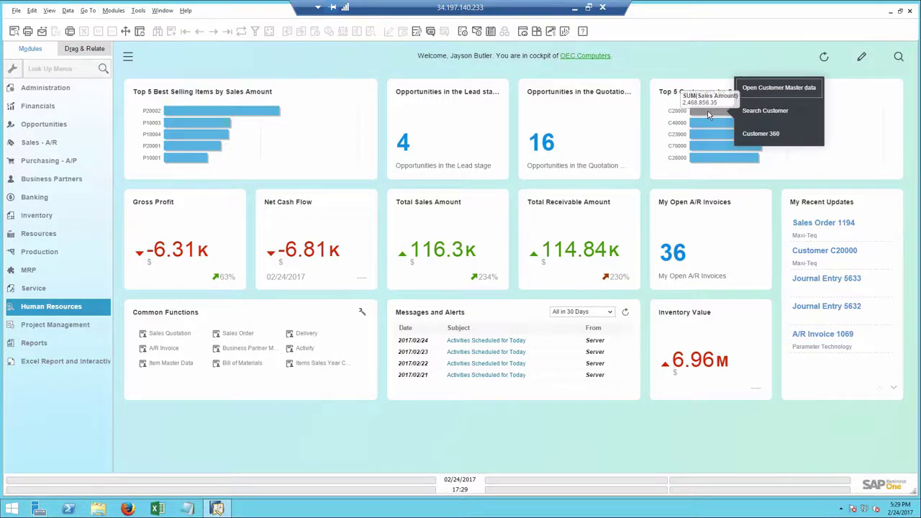
left_click(760, 135)
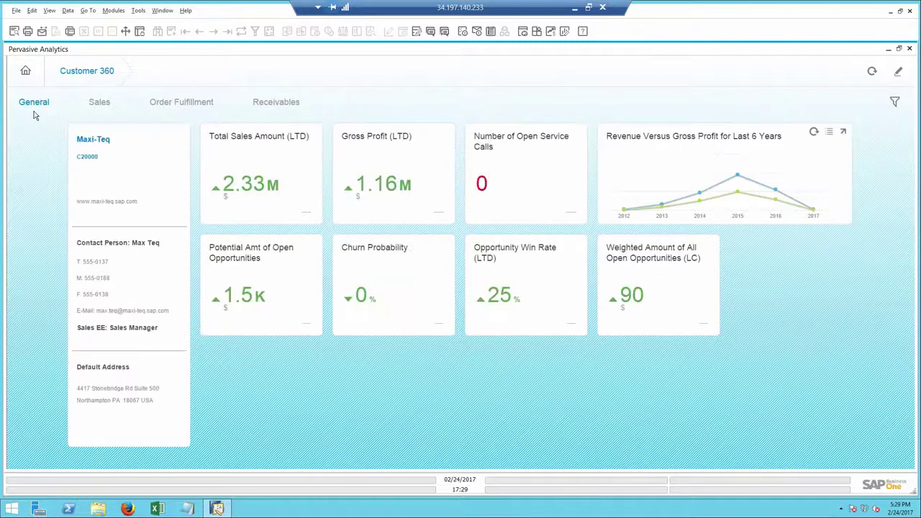
mouse_move(233, 183)
Step: Review the Sales, Order Fulfillment and Receivables figures for Maxi-Teq
left_click(99, 103)
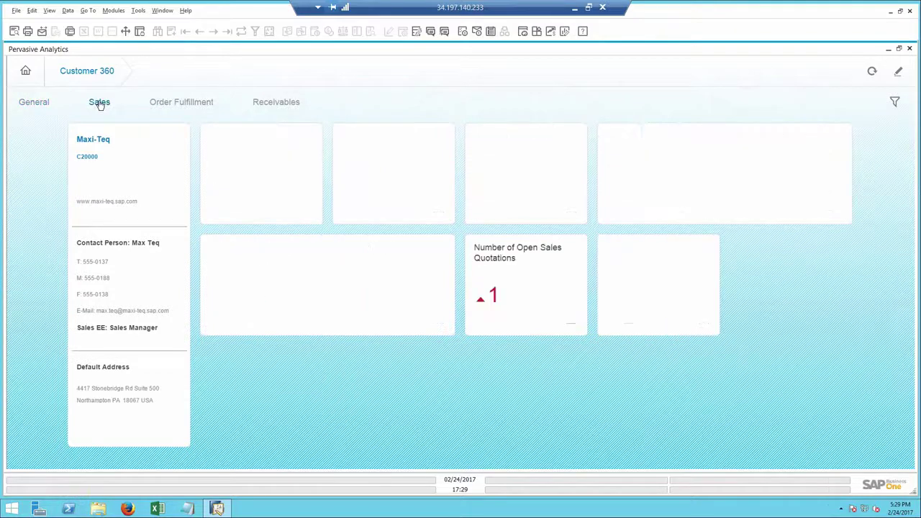
left_click(178, 105)
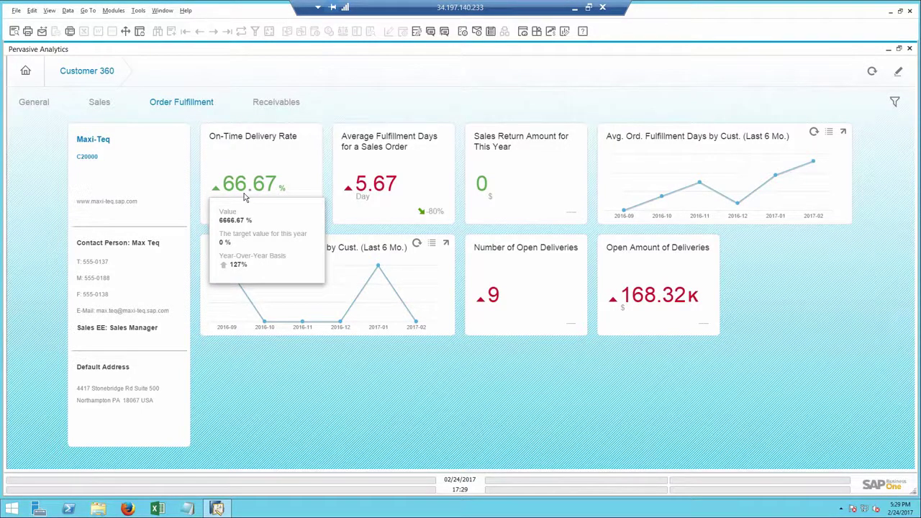
left_click(270, 102)
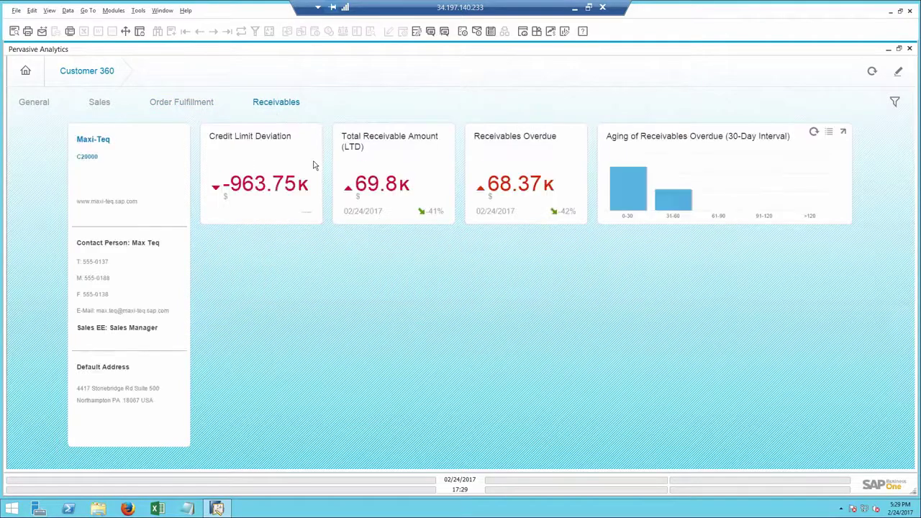
mouse_move(518, 196)
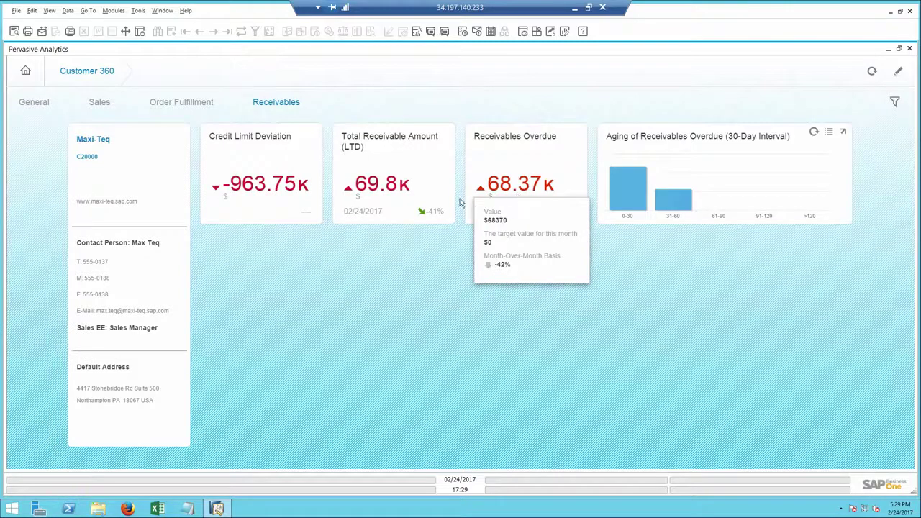
Step: Open Maxi-Teq's business partner master data and create a new activity from it
left_click(94, 139)
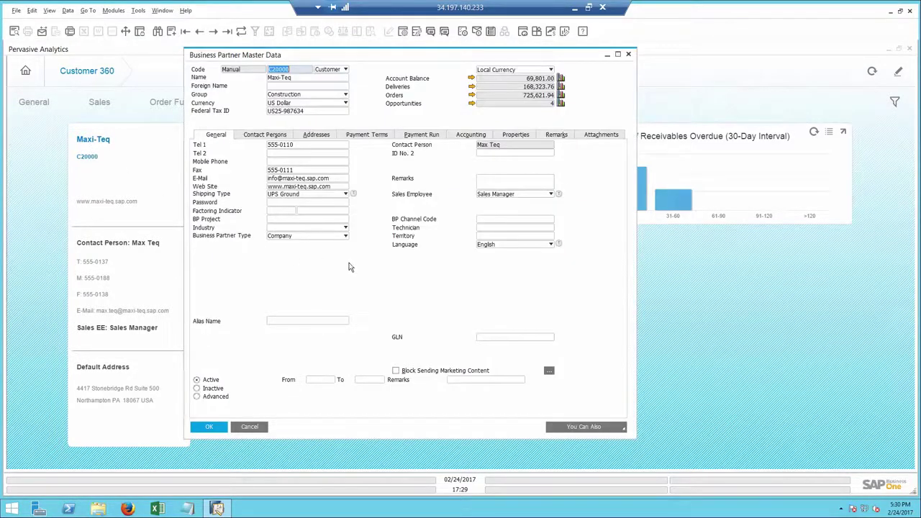
left_click(610, 429)
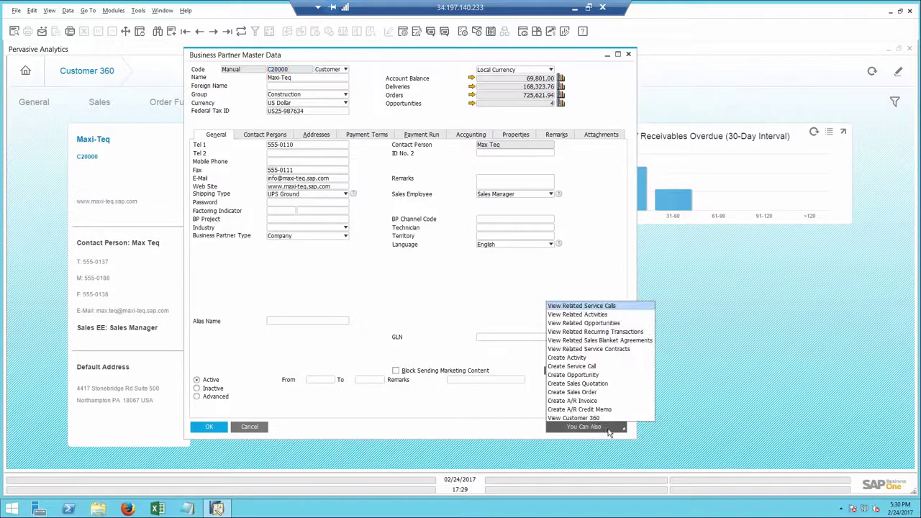
left_click(567, 357)
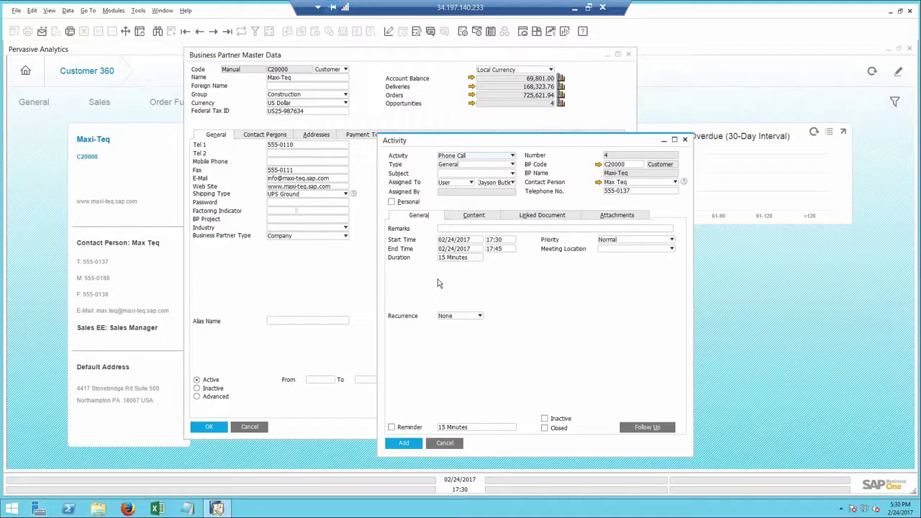
Step: Define the activity as a Phone Call with type Sales and subject Printers
left_click(459, 156)
left_click(461, 159)
left_click(461, 165)
left_click(463, 181)
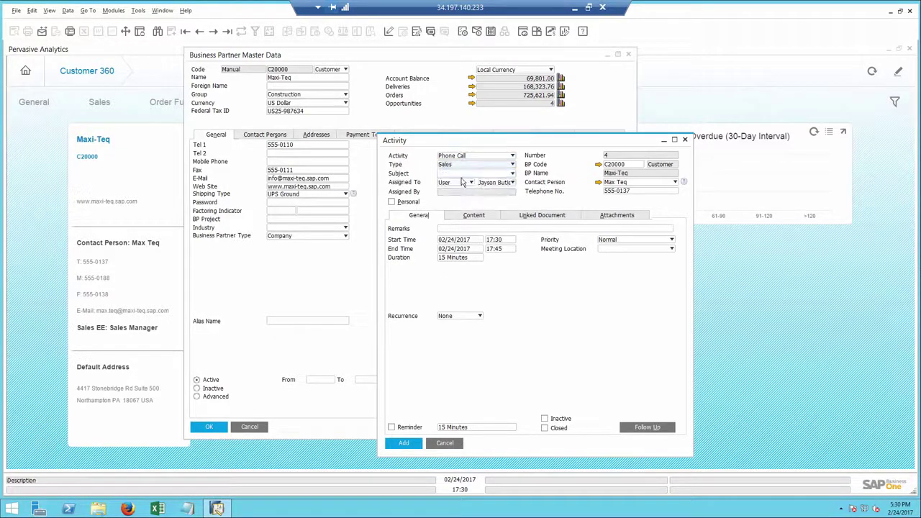
left_click(463, 173)
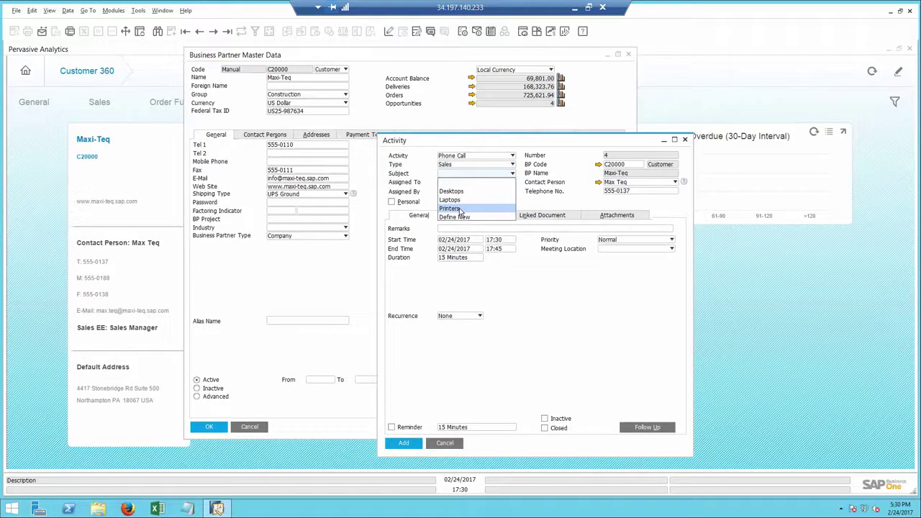
left_click(460, 209)
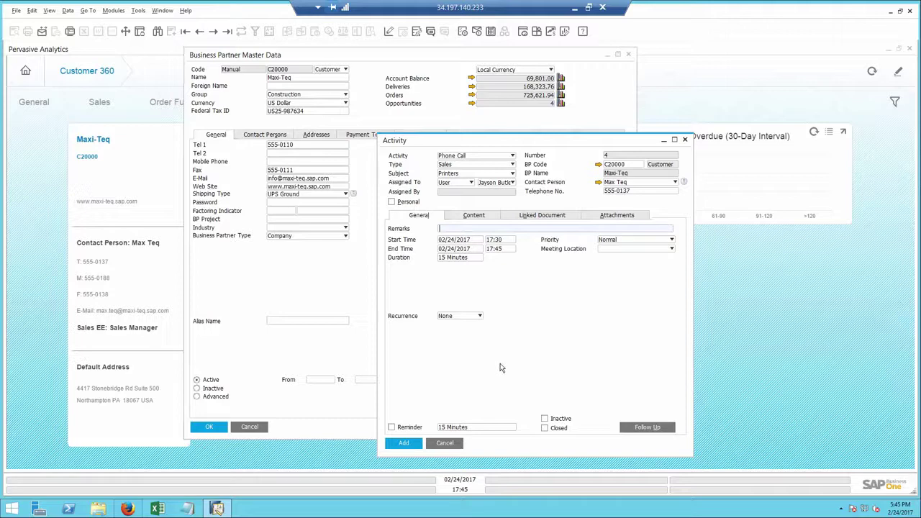
Step: Set the activity's linked document type to Sales Orders and start a new sales order for it
left_click(540, 219)
left_click(518, 244)
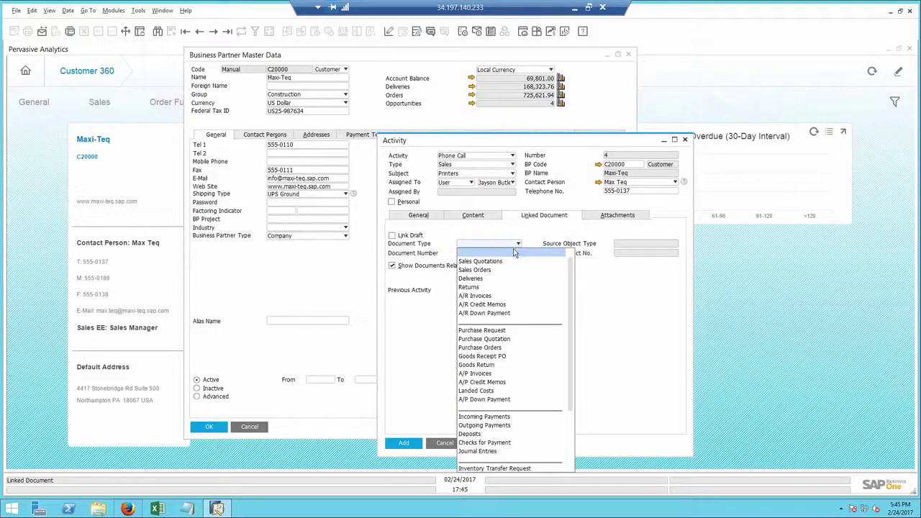
left_click(496, 267)
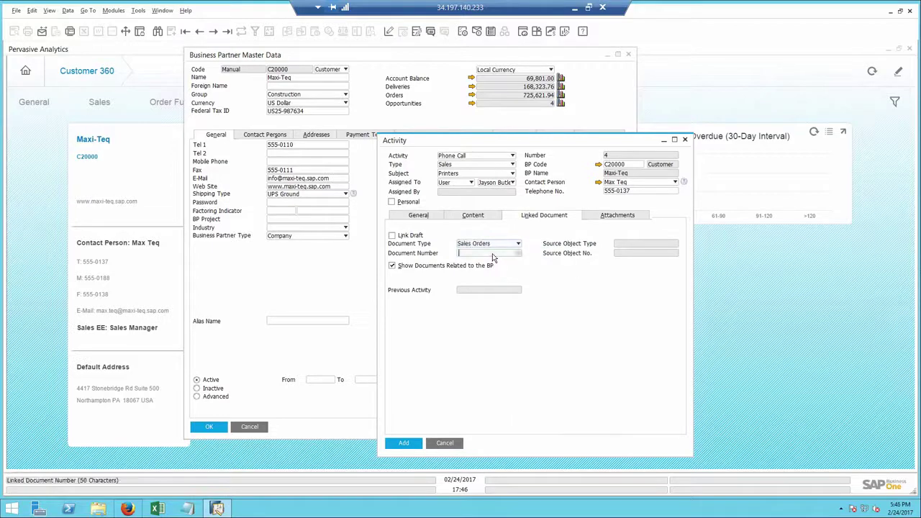
key("Tab")
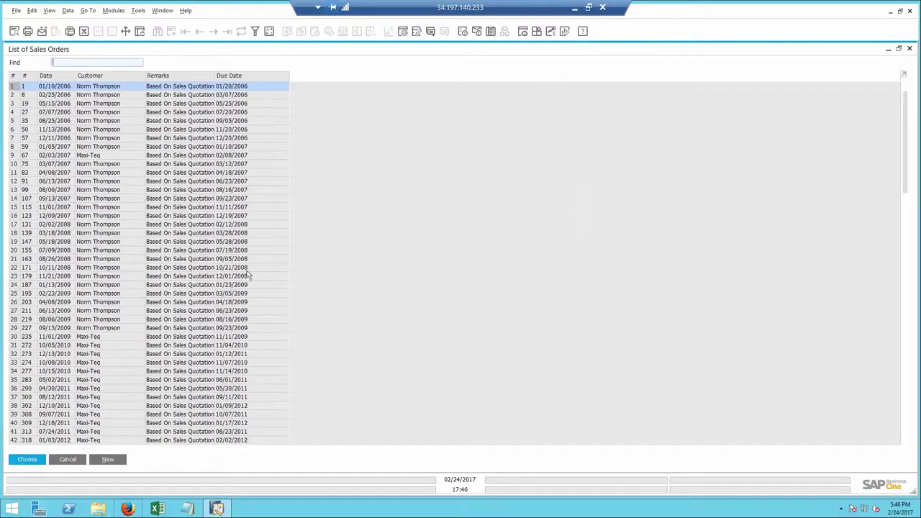
left_click(108, 461)
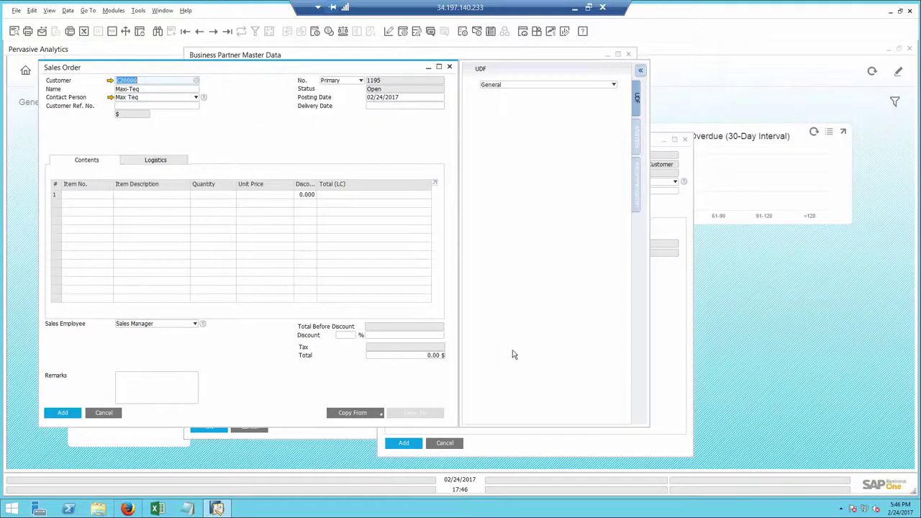
Step: Show the sales recommendations for this customer and add item A00002 to the sales order
left_click(637, 200)
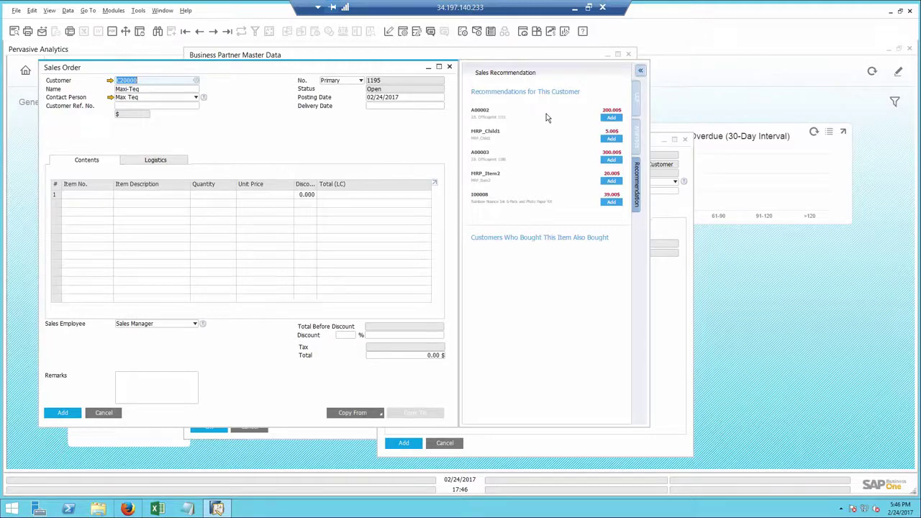
left_click(611, 118)
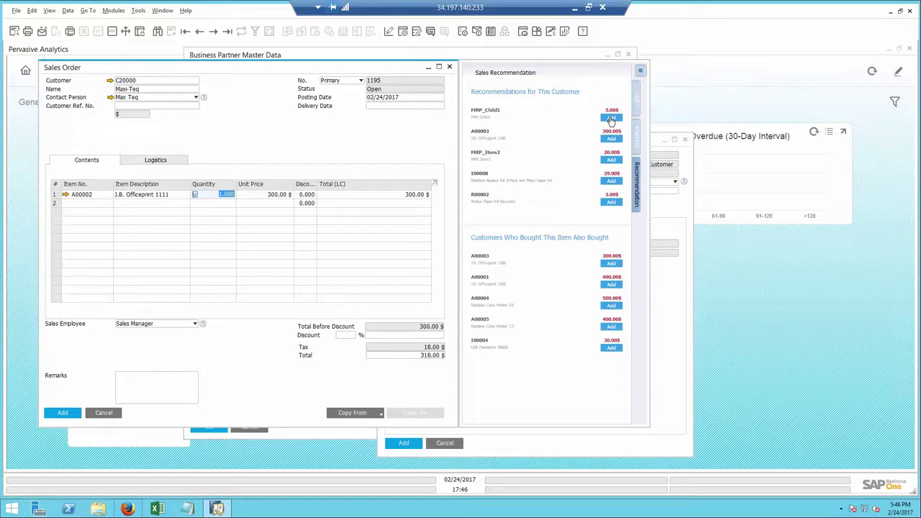
Step: Add recommended items I00008 and C00003 to the sales order and set its delivery date to 02/25/2017
left_click(611, 181)
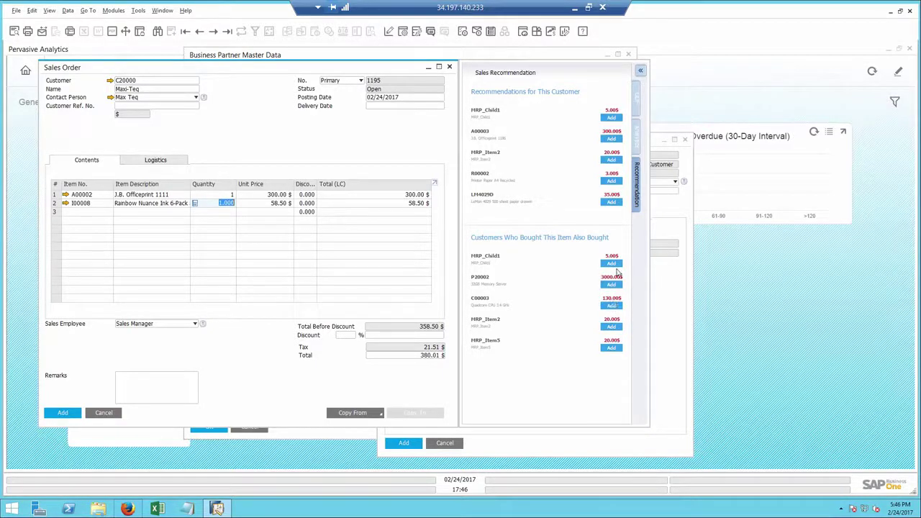
left_click(611, 306)
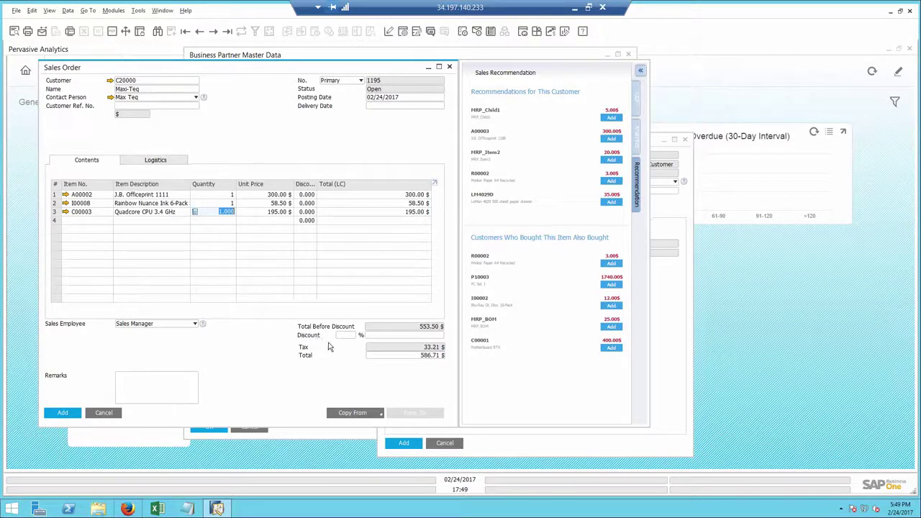
left_click(390, 106)
type("25")
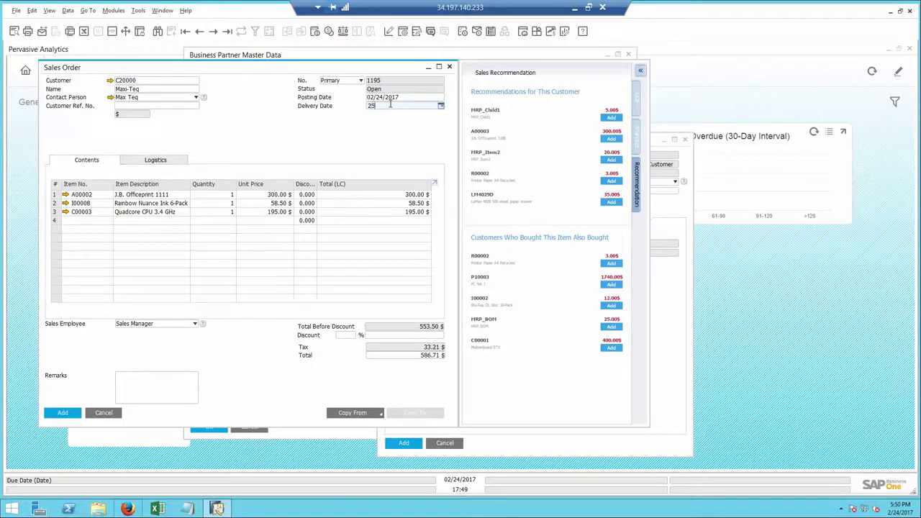
key("Tab")
Step: Add item I000099 Printer Ink to the sales order's fourth row with a quantity of 3
left_click(183, 225)
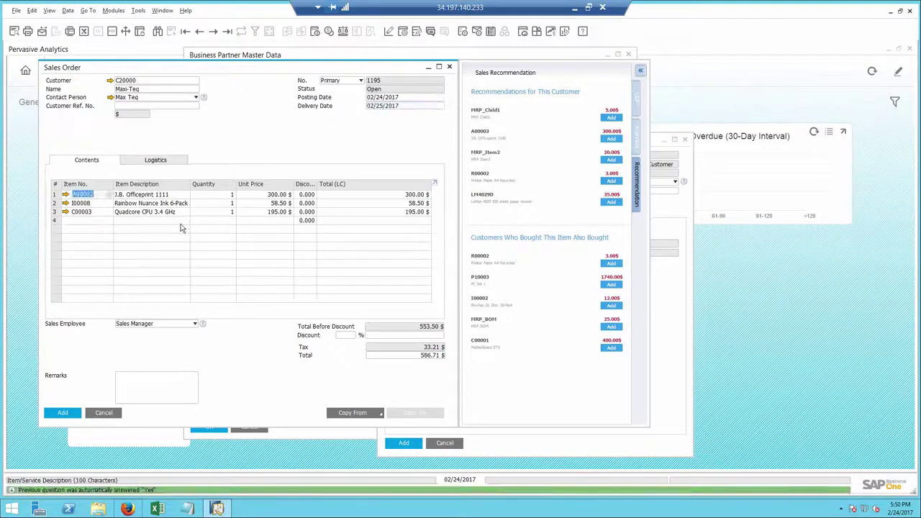
type("ink")
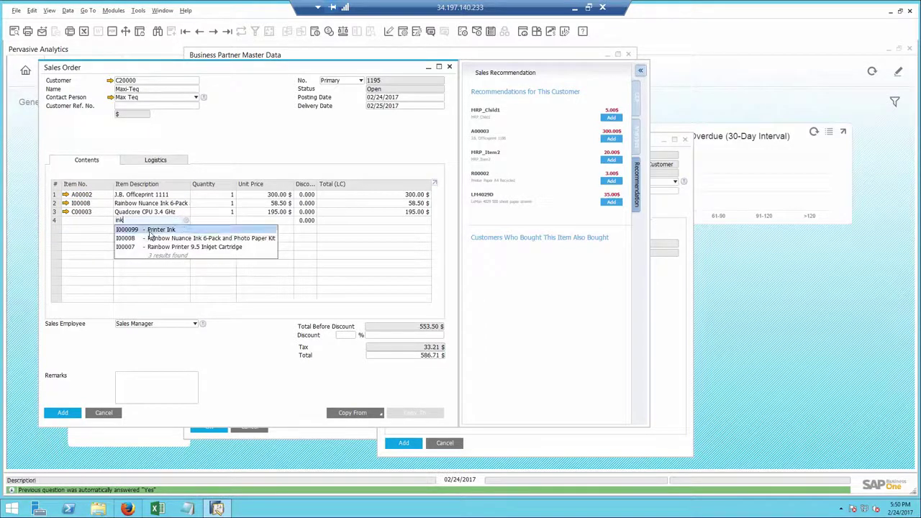
left_click(148, 230)
left_click(205, 222)
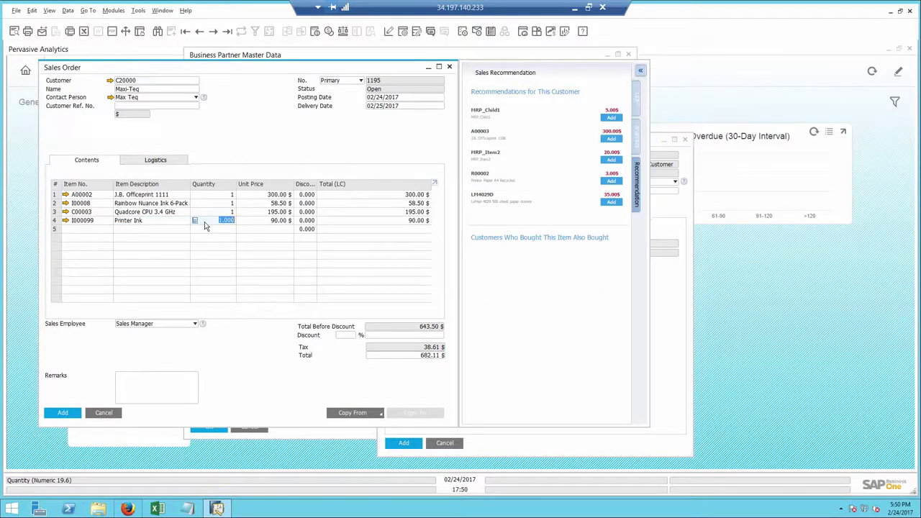
type("3")
key("Tab")
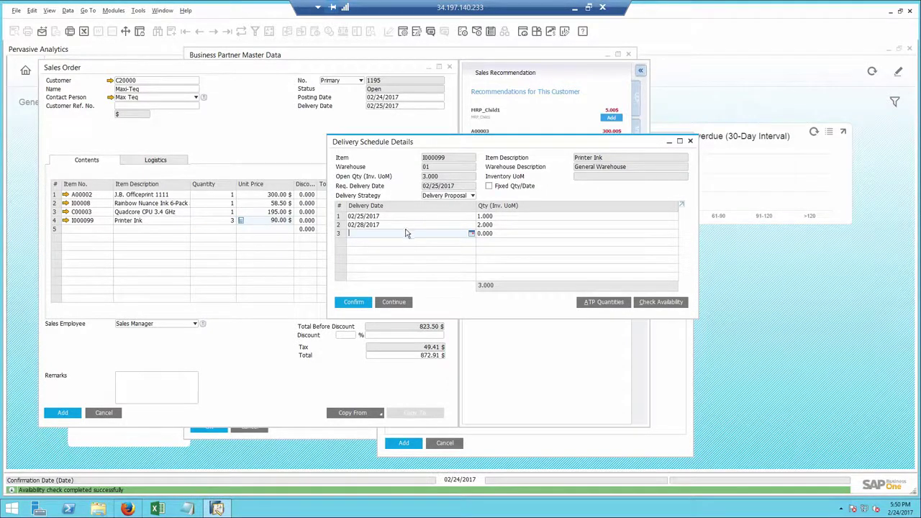
Step: Confirm the proposed delivery schedule for Printer Ink and add the sales order
left_click(355, 303)
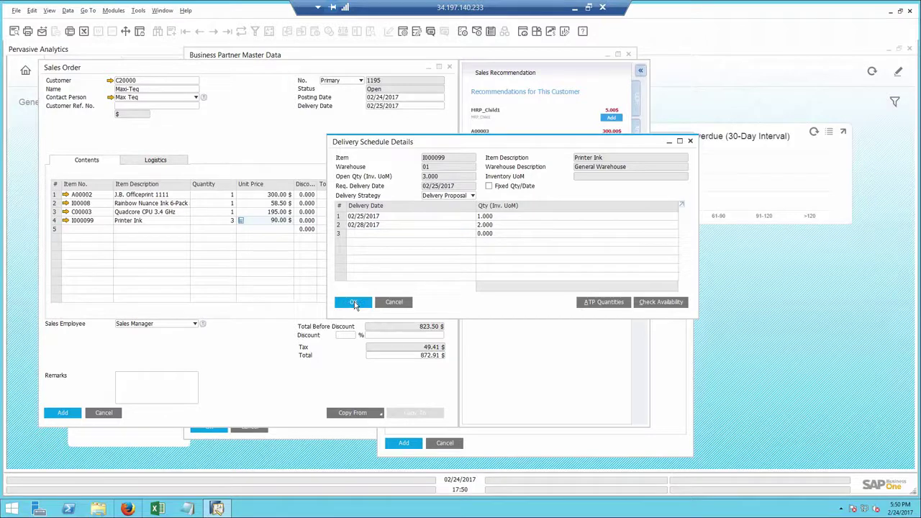
left_click(355, 302)
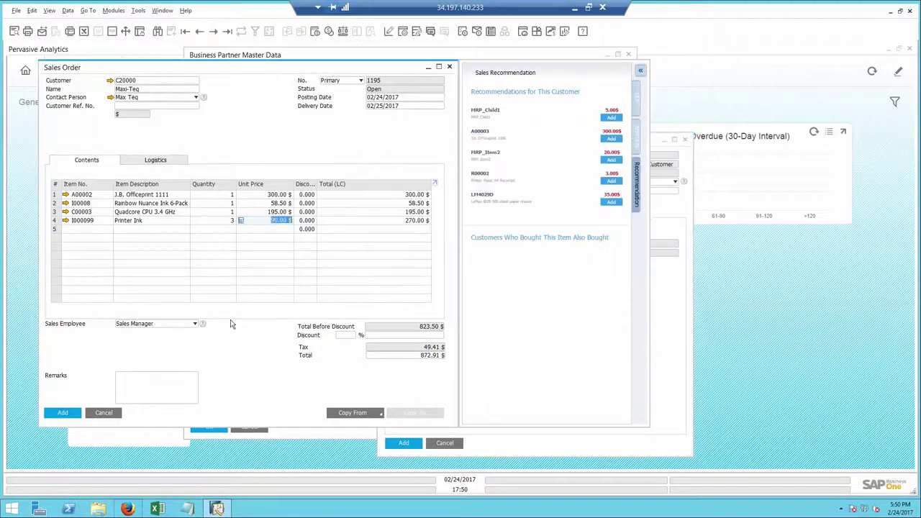
left_click(57, 415)
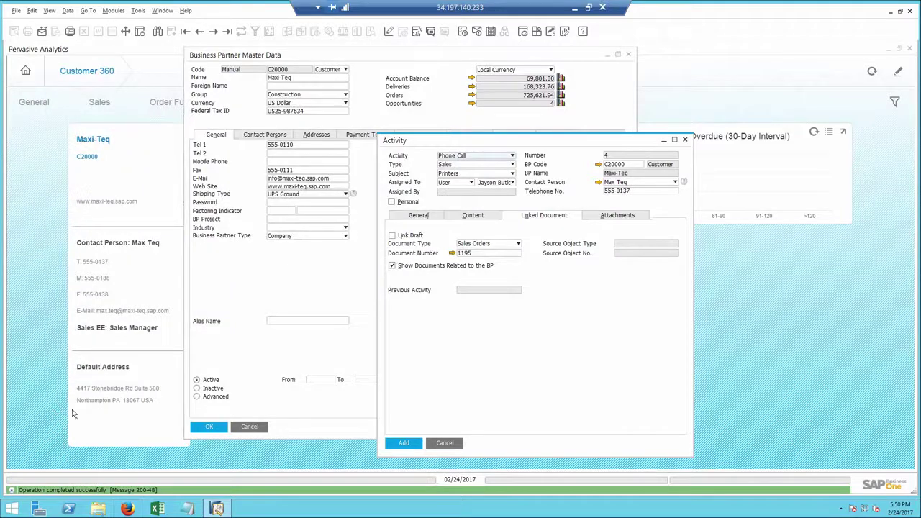
Step: Discard the new activity and close the business partner master data and the Customer 360 analytics to return to the cockpit
left_click(445, 443)
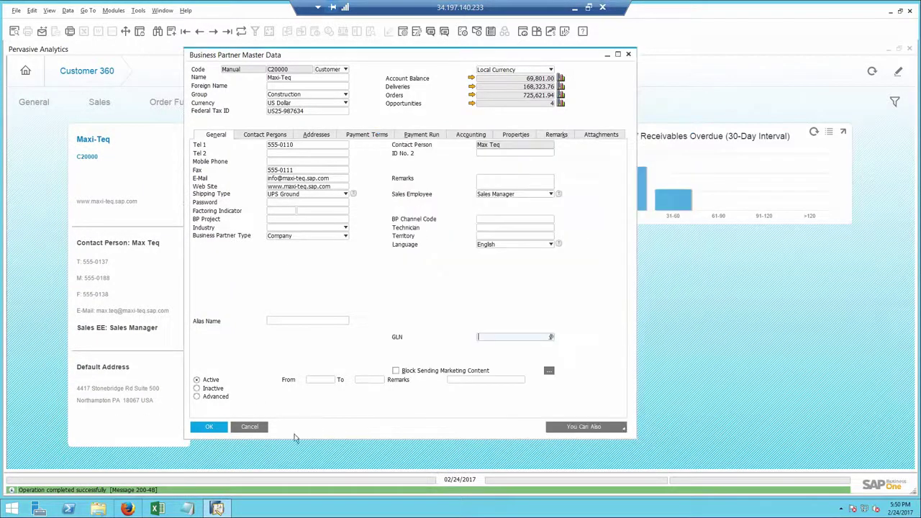
left_click(252, 428)
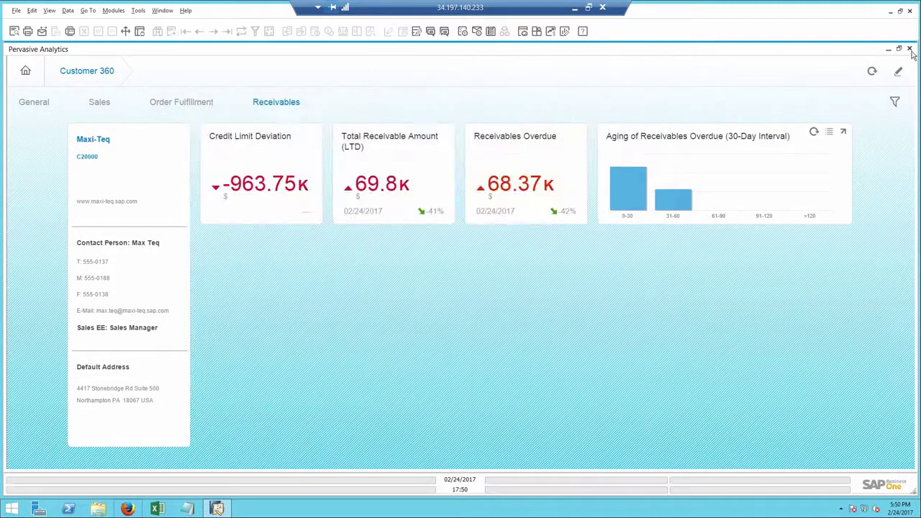
left_click(910, 49)
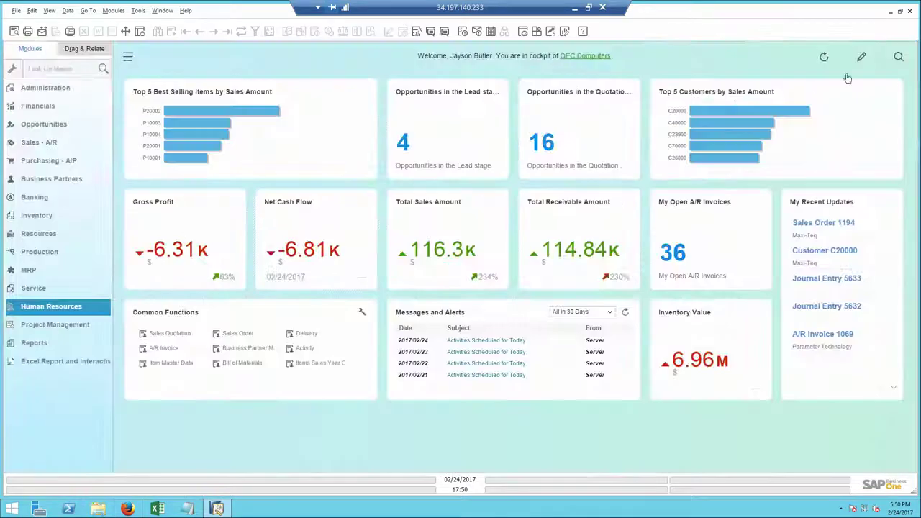
Step: Open the sales order form from Sales - A/R and bring up Maxi-Teq's order 1195
left_click(42, 142)
left_click(50, 138)
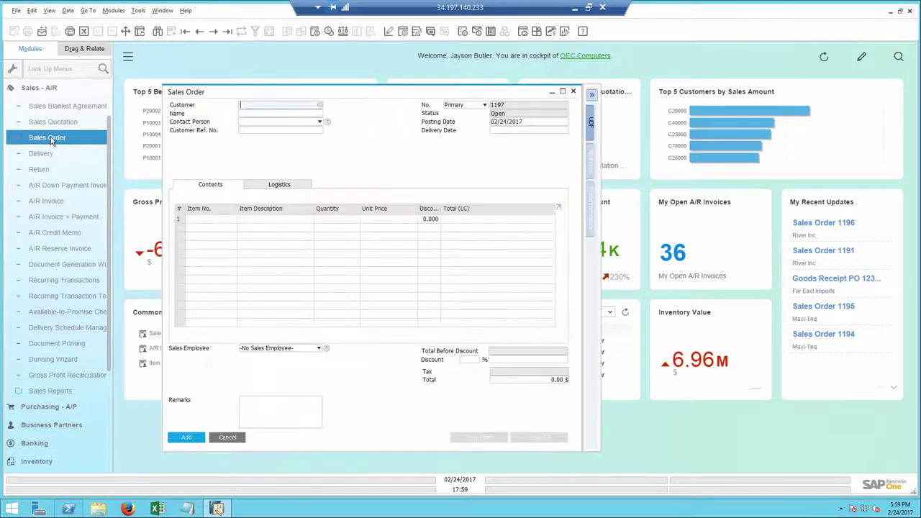
left_click(200, 31)
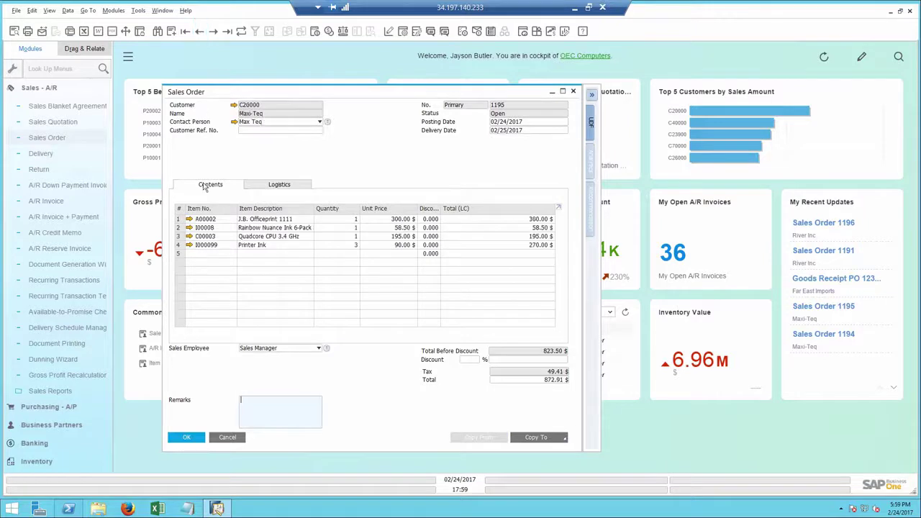
Step: Open Delivery Schedule Management for the Printer Ink row of the sales order
left_click(179, 246)
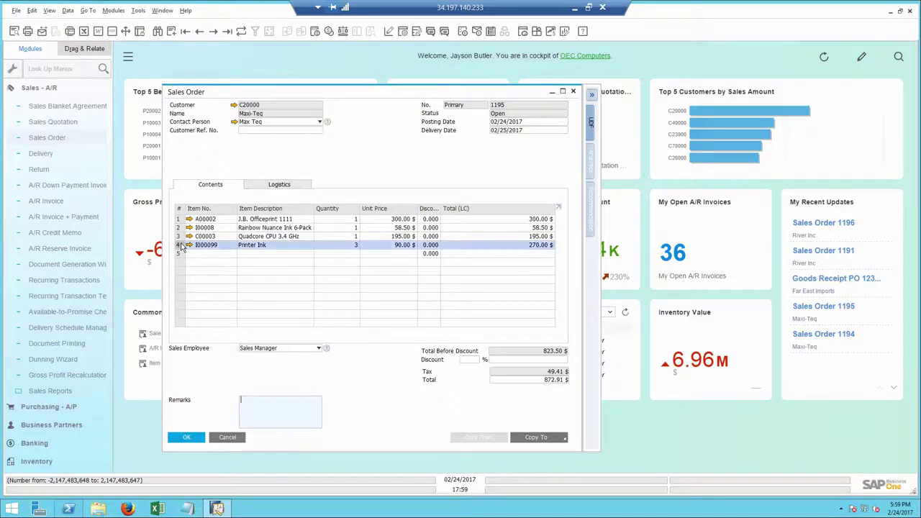
right_click(181, 246)
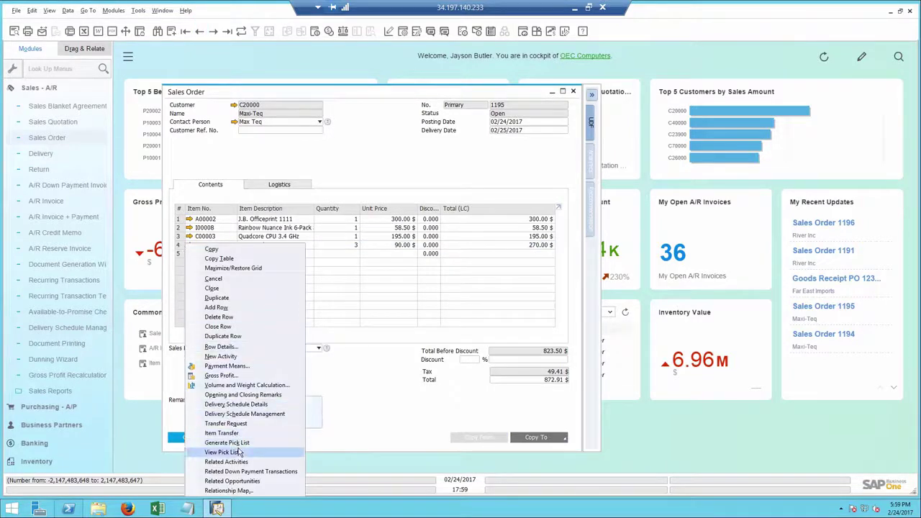
left_click(236, 414)
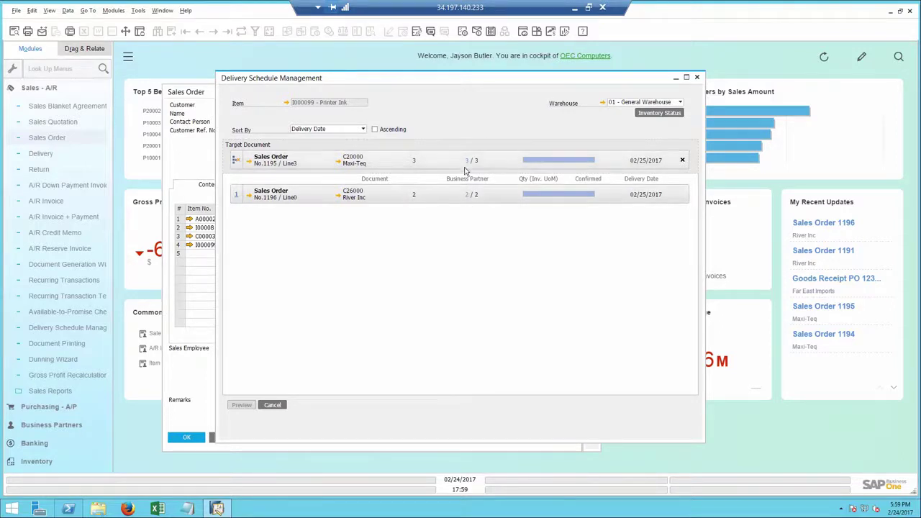
Step: Release River Inc's scheduled Printer Ink delivery in favour of Maxi-Teq's order 1195, confirm the previewed reschedule, and close the schedule and order
left_click(468, 194)
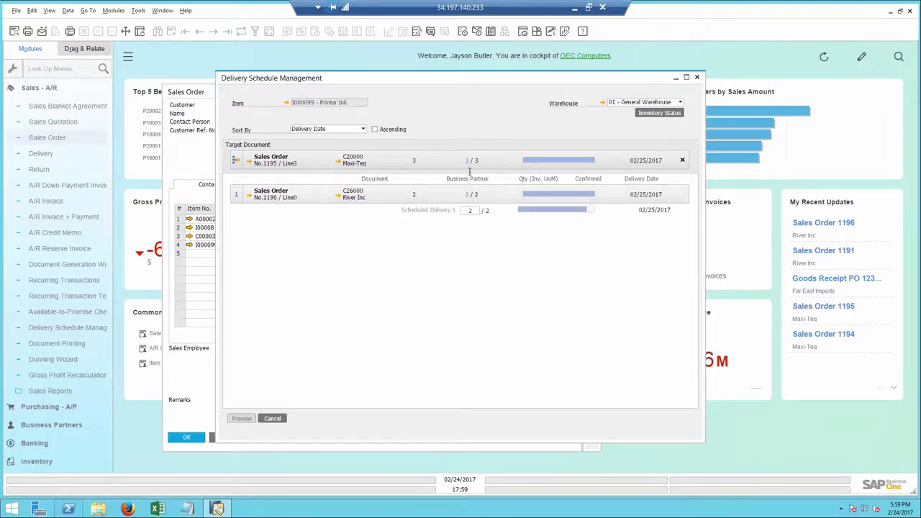
left_click(469, 160)
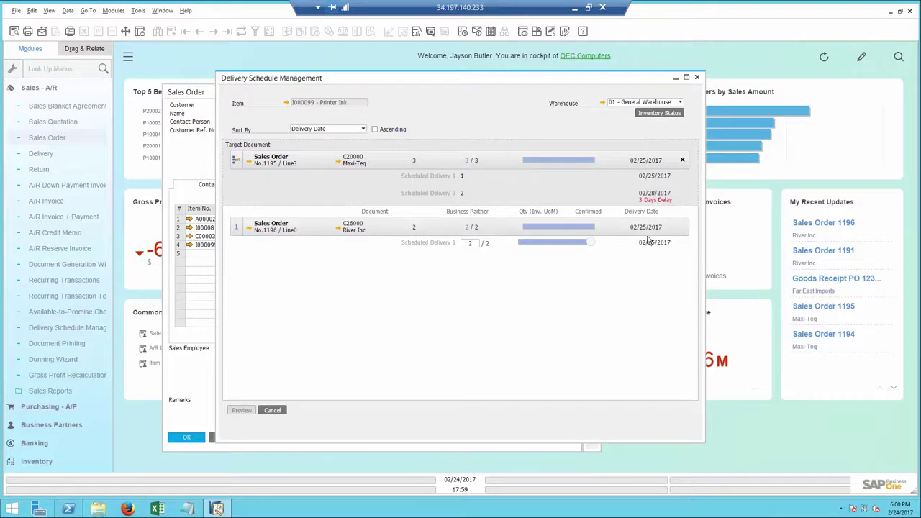
left_click_drag(589, 248, 518, 243)
left_click(242, 410)
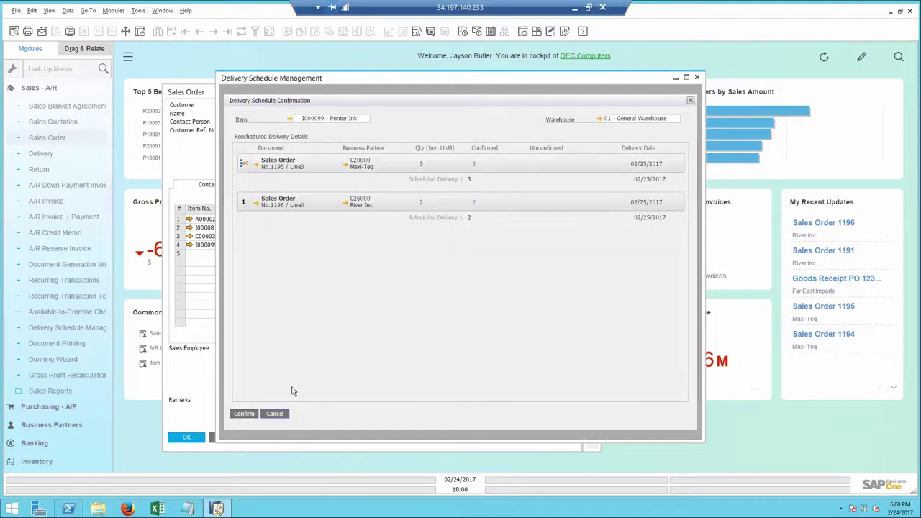
left_click(244, 413)
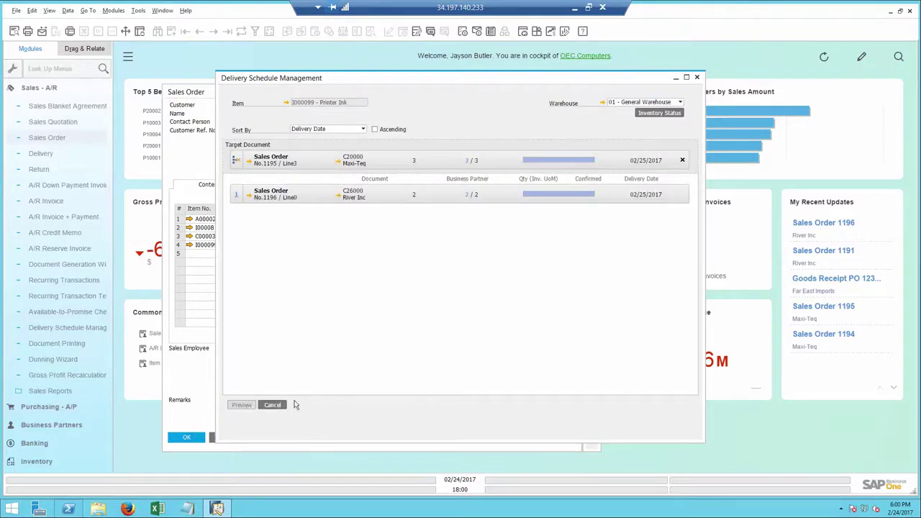
left_click(273, 406)
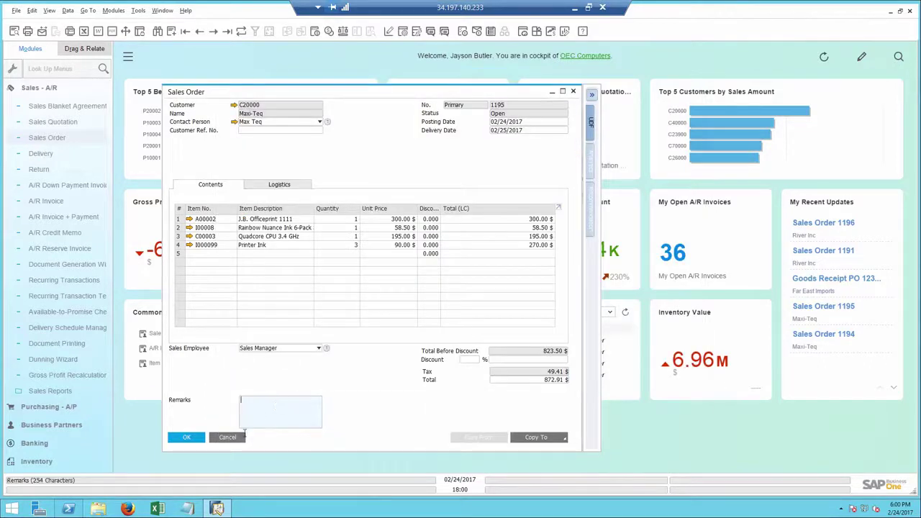
left_click(187, 441)
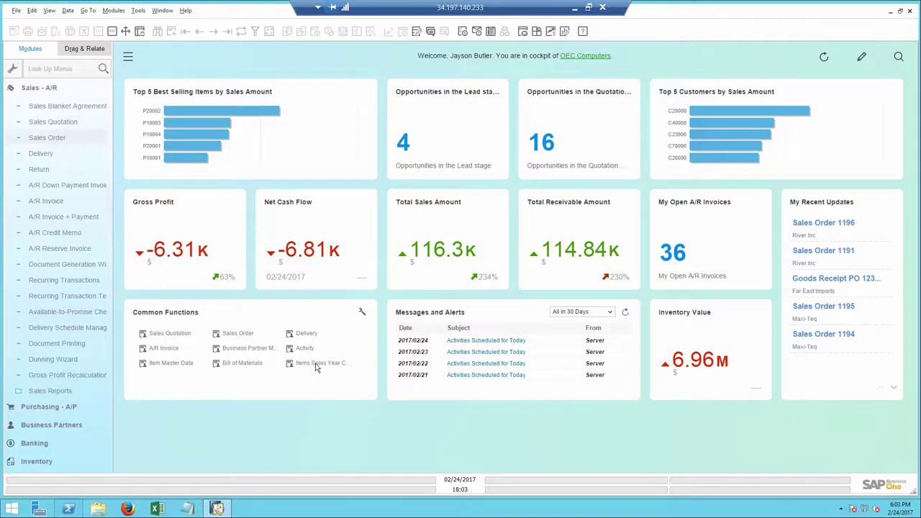
Step: Switch to Excel, examine the Items Sales Year Comparison report for 2016 and 2017 by item group, and close it
left_click(157, 510)
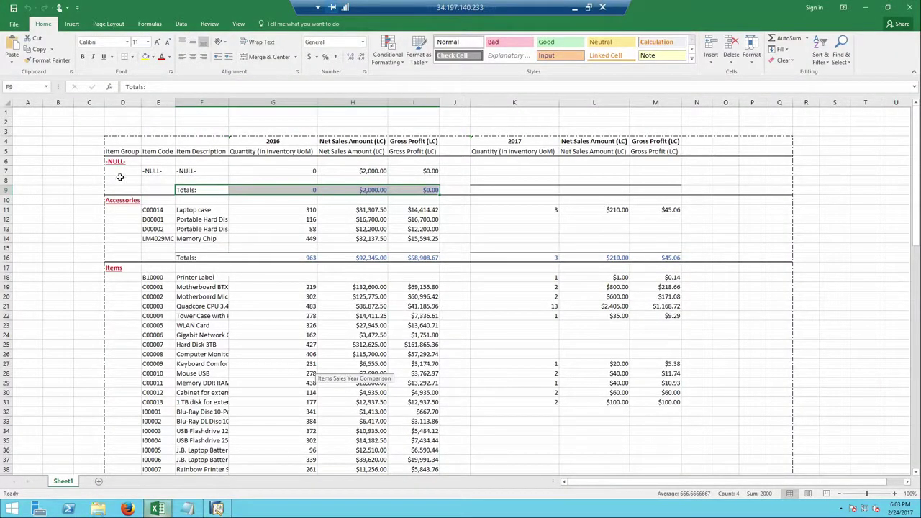
left_click(504, 142)
left_click(292, 142)
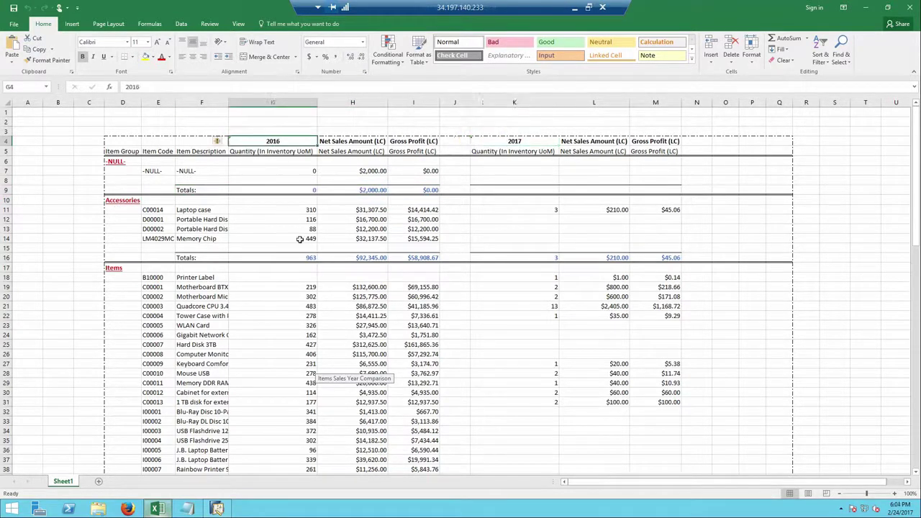
scroll(304, 300, "down", 6)
scroll(304, 300, "down", 19)
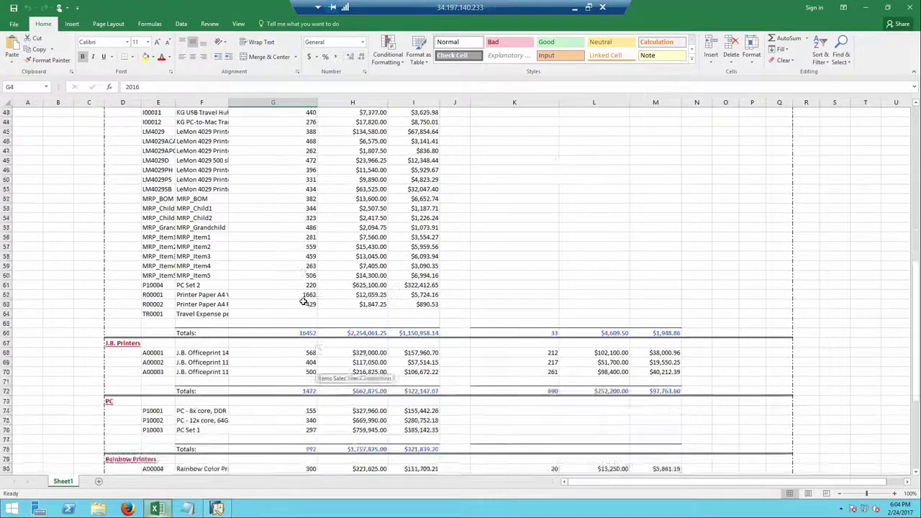
scroll(304, 301, "up", 20)
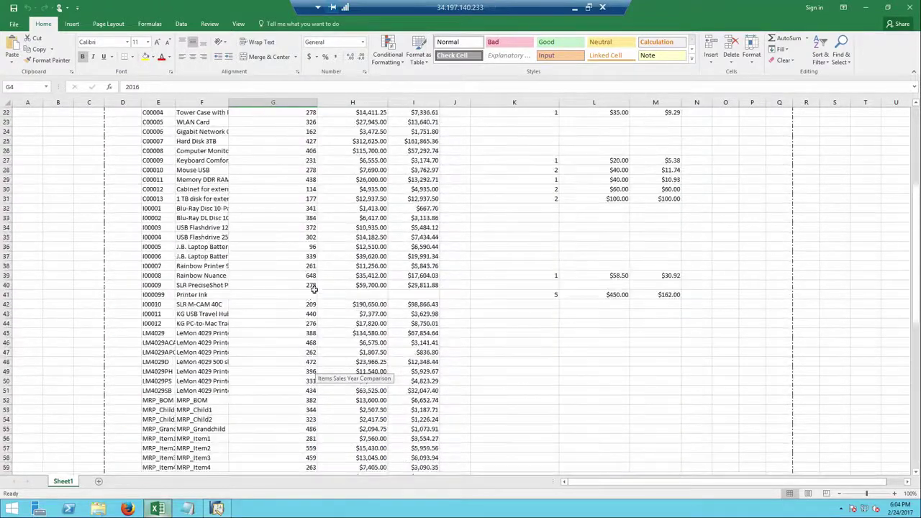
left_click(909, 7)
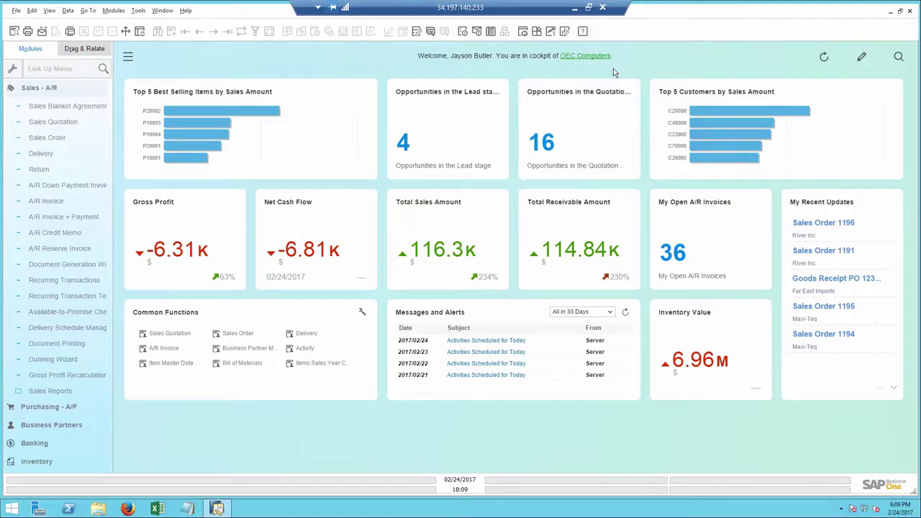
Step: Search the company data from the cockpit for a contact's first name
left_click(900, 57)
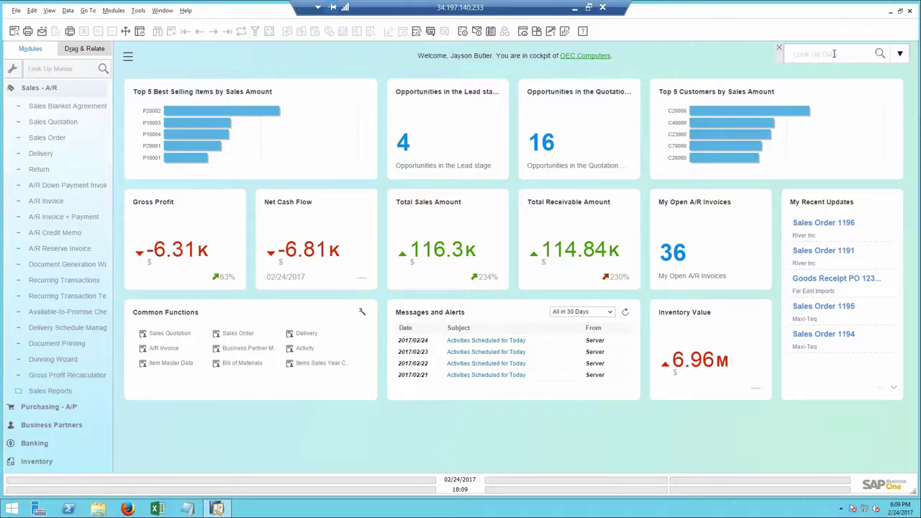
type("i")
type("ewis")
key("Return")
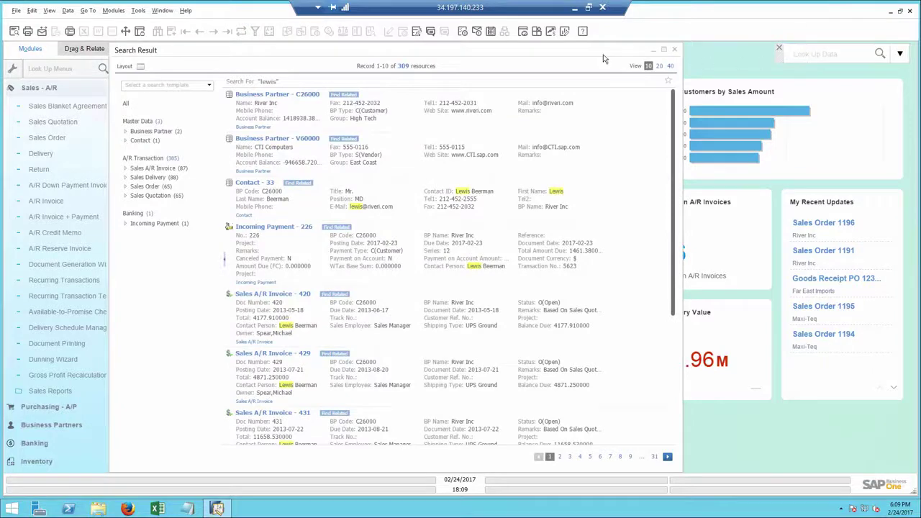
Step: Filter the search results to closed Sales A/R Invoices with posting dates from 2017-01-01
left_click(166, 170)
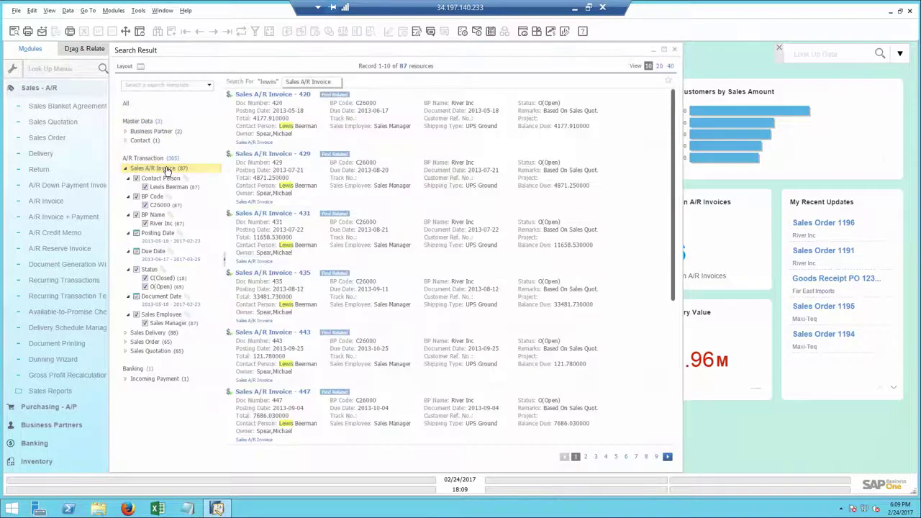
left_click(147, 286)
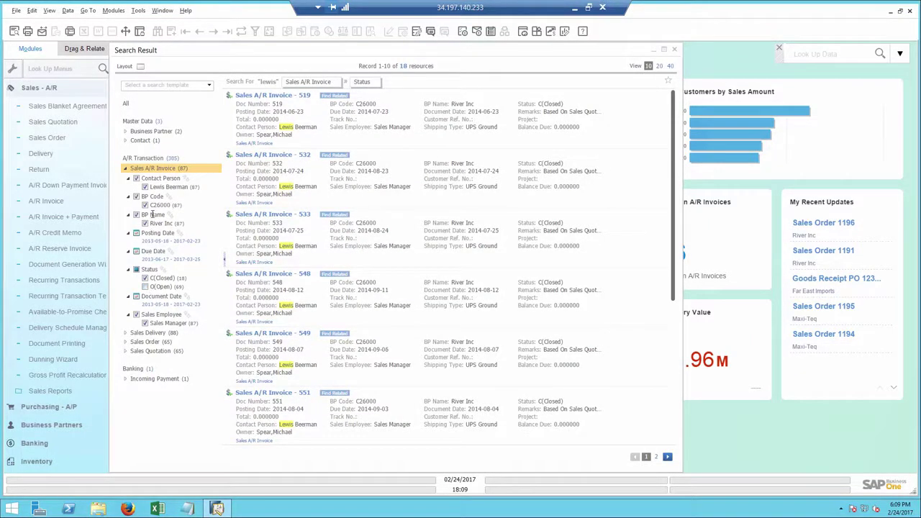
left_click(155, 242)
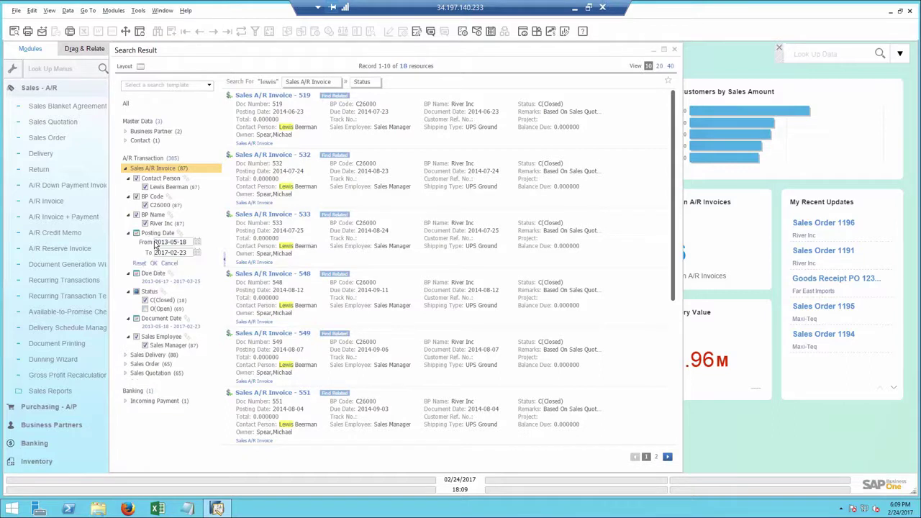
left_click(197, 243)
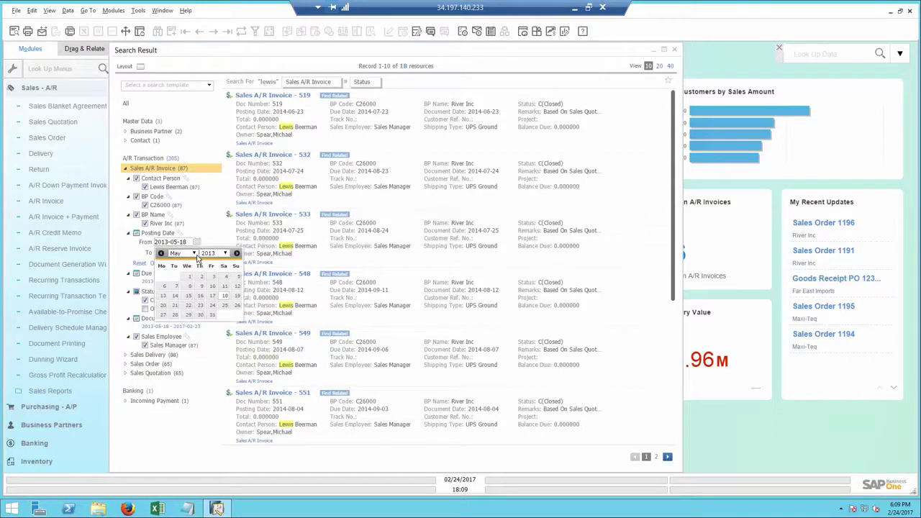
left_click(226, 253)
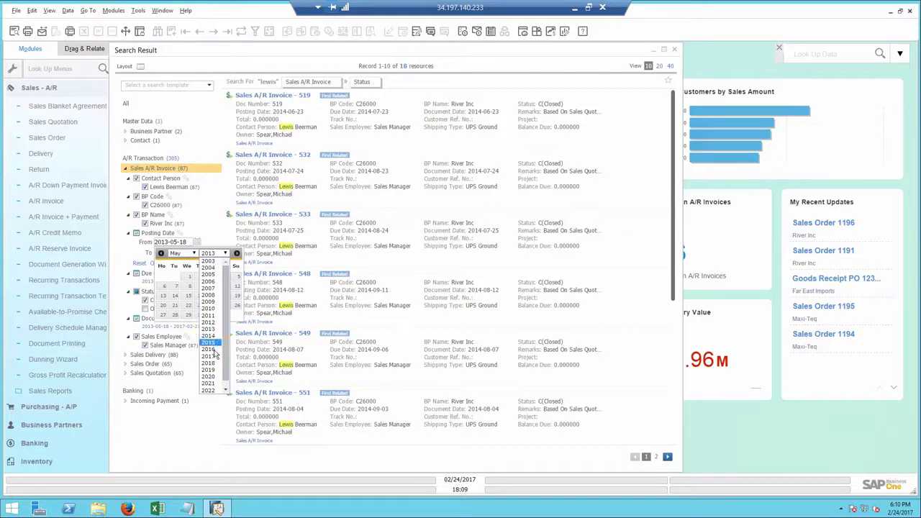
left_click(216, 356)
left_click(194, 254)
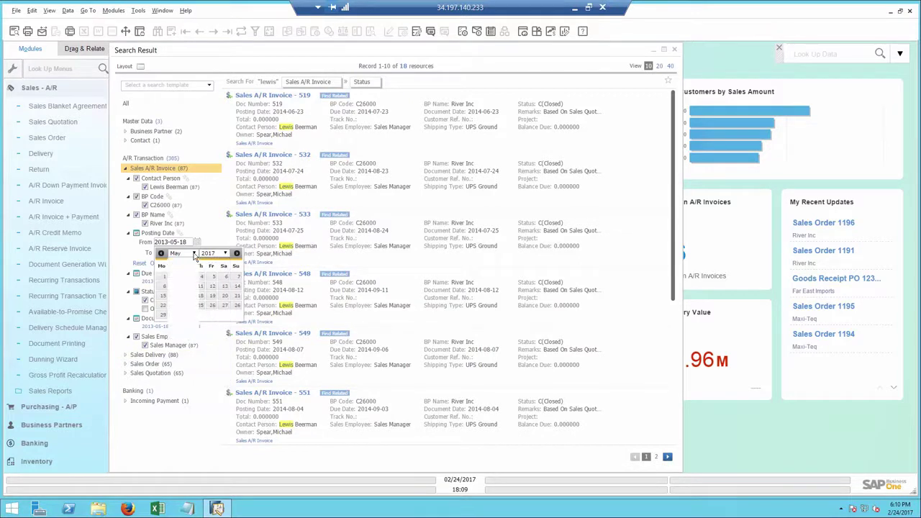
left_click(183, 262)
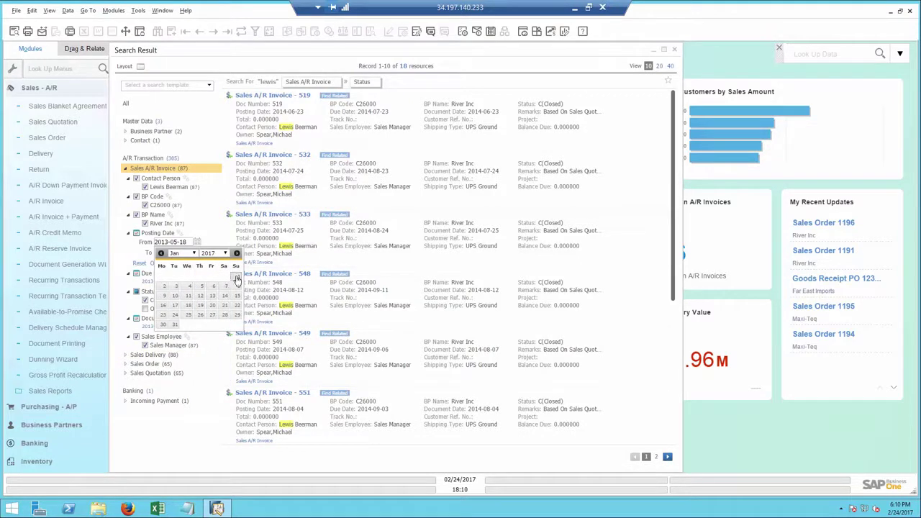
left_click(236, 277)
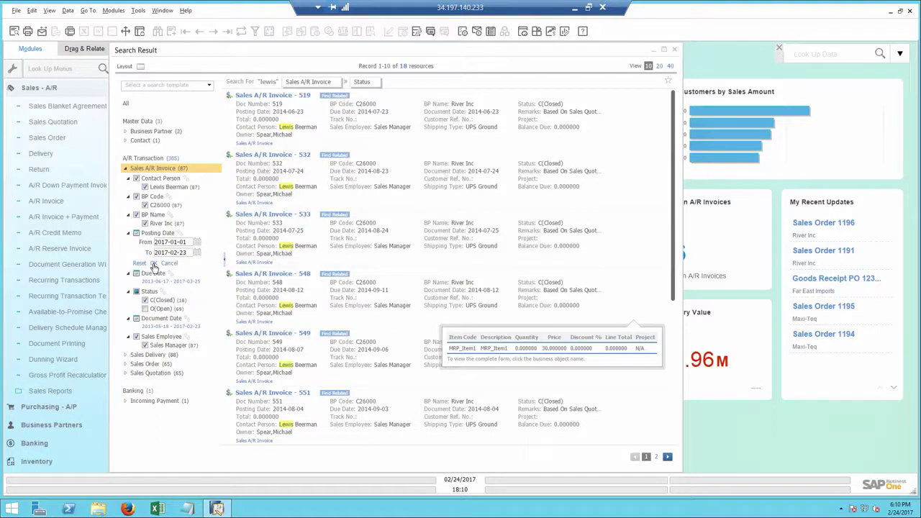
left_click(154, 263)
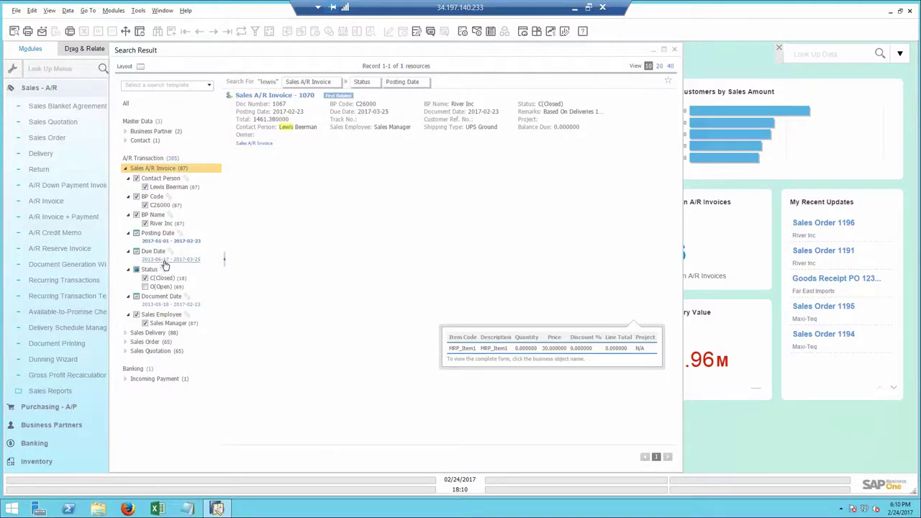
Step: Explore the items, deliveries, sales orders and business partner related to Sales A/R Invoice 1070, drilling into the objects related to business partner C26000
mouse_move(348, 103)
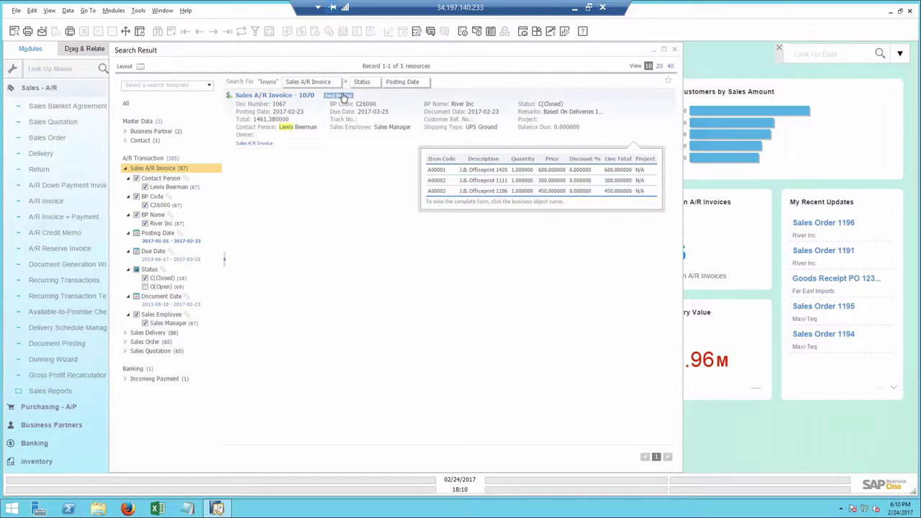
left_click(345, 98)
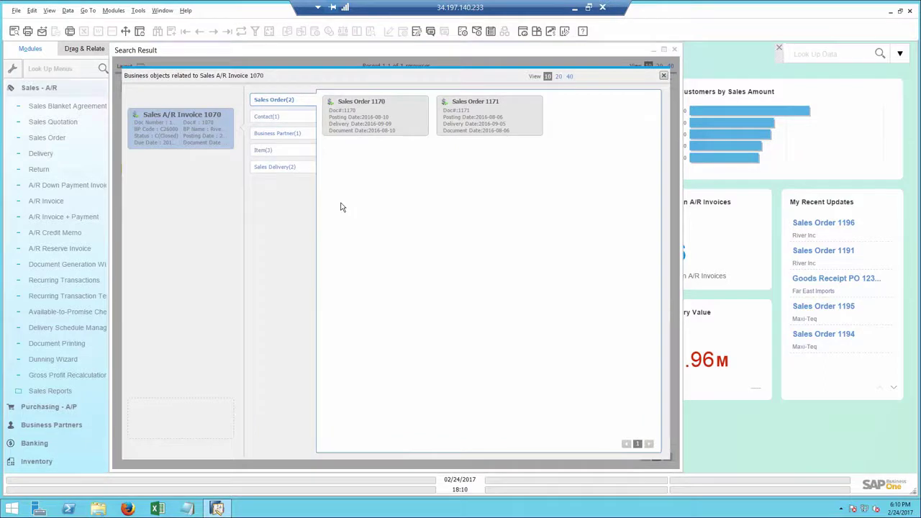
left_click(268, 153)
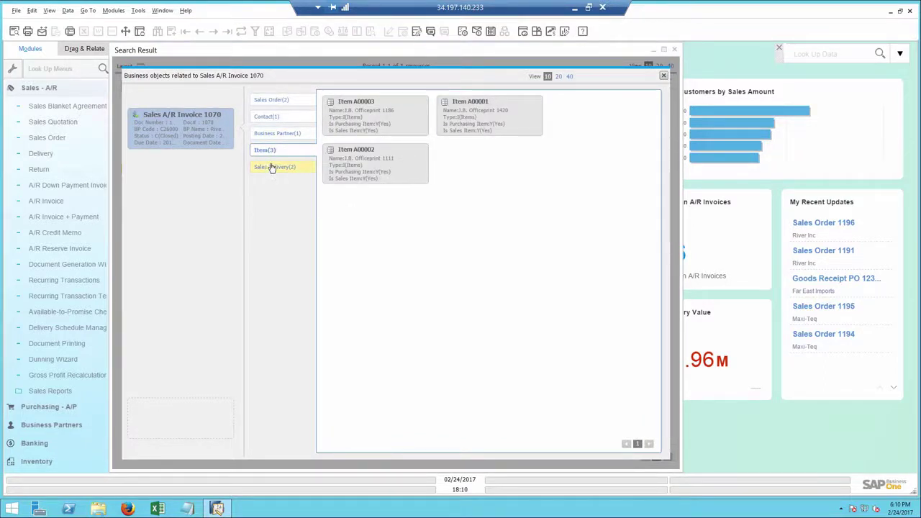
left_click(271, 167)
left_click(272, 100)
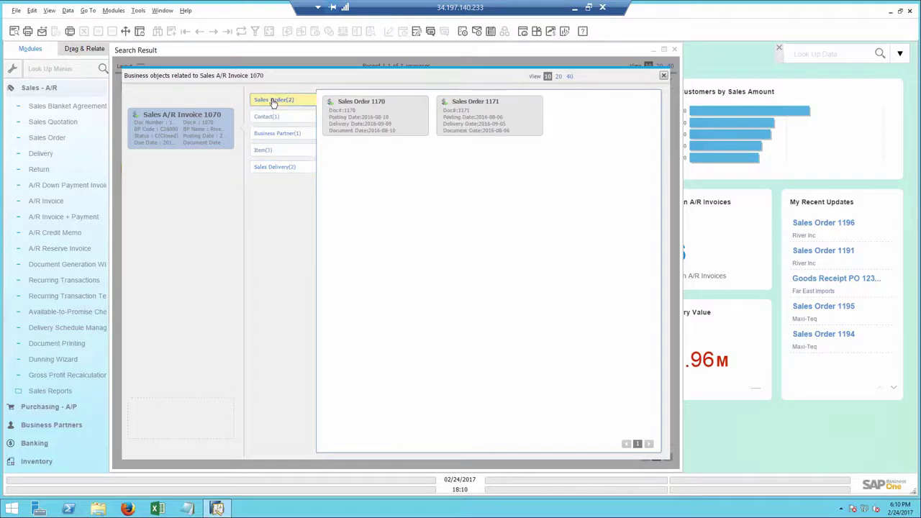
left_click(272, 135)
double_click(354, 126)
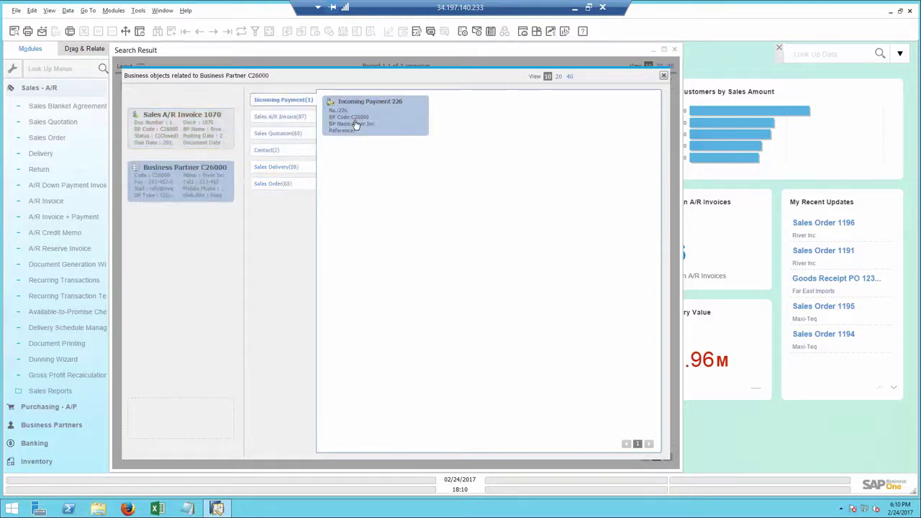
Step: Open Sales A/R Invoice 1070 from the related objects and display its Relationship Map
double_click(191, 121)
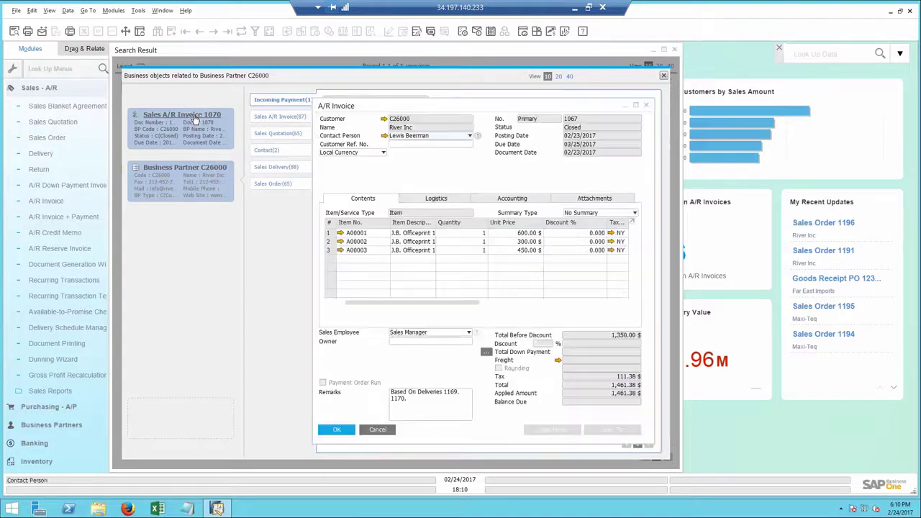
right_click(432, 167)
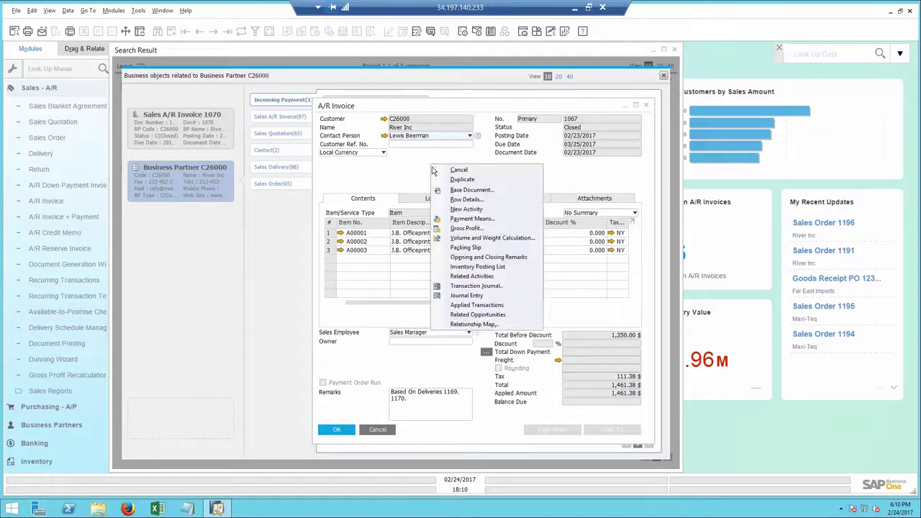
left_click(469, 324)
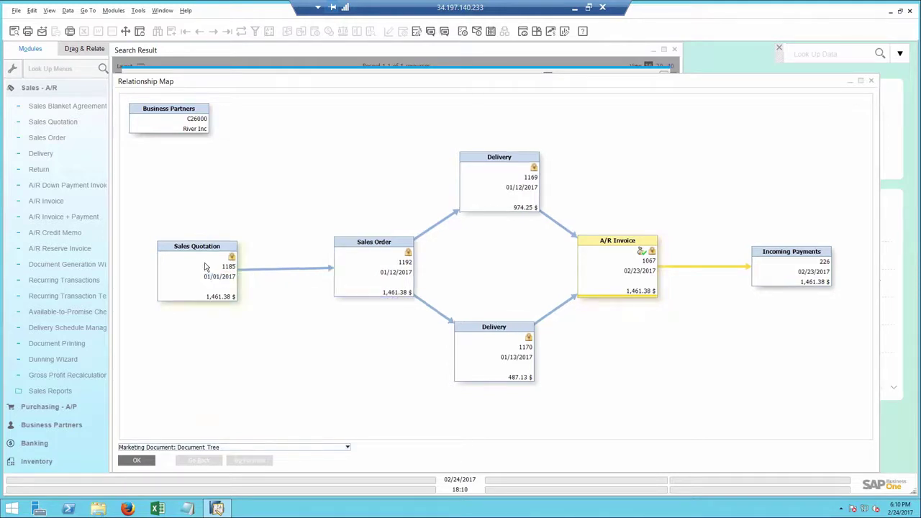
Step: Start an e-mail of the map's incoming payment with an edited report attached, and close all open windows without sending it
double_click(788, 272)
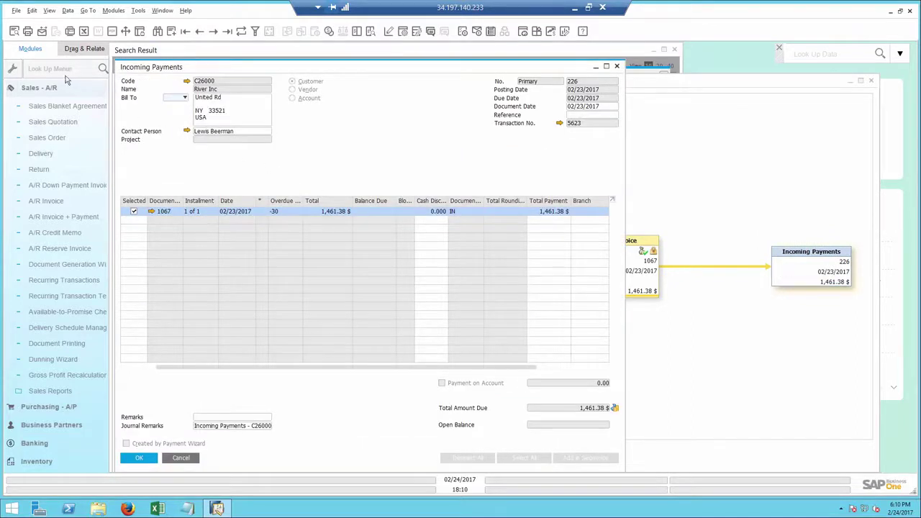
left_click(42, 31)
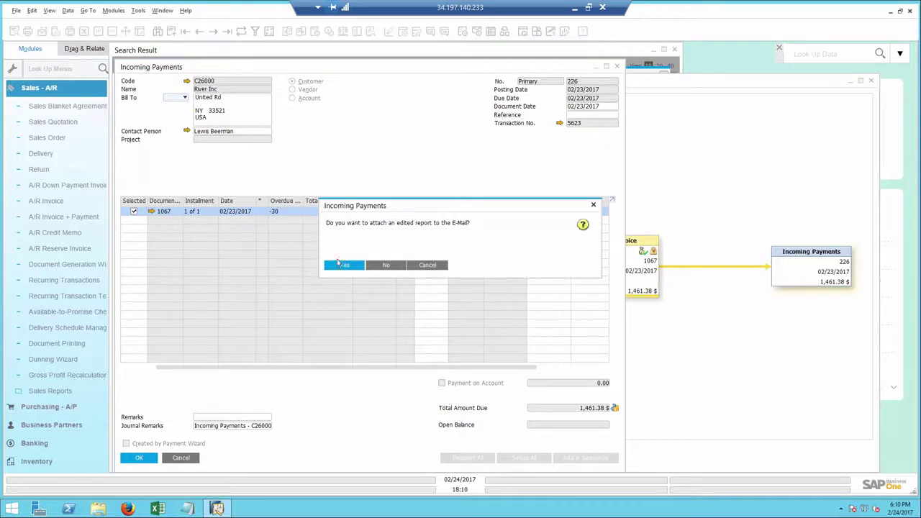
left_click(340, 265)
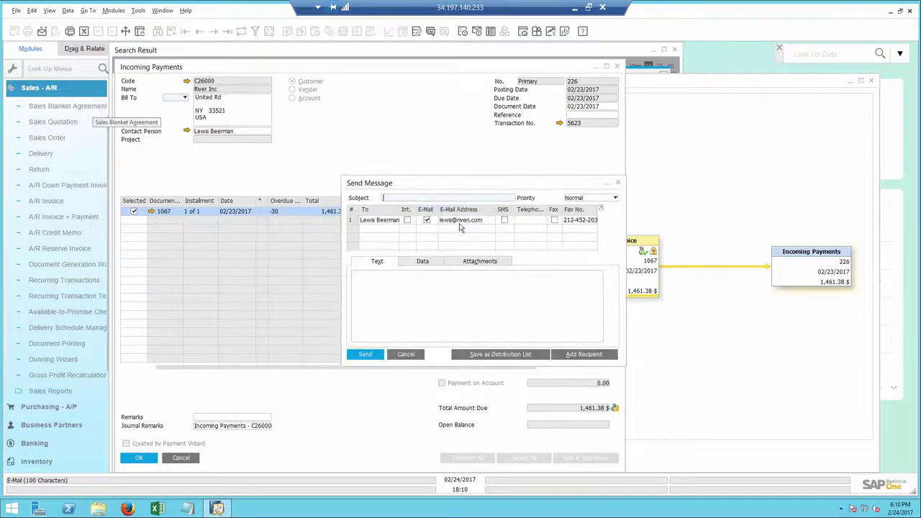
left_click(162, 12)
left_click(179, 35)
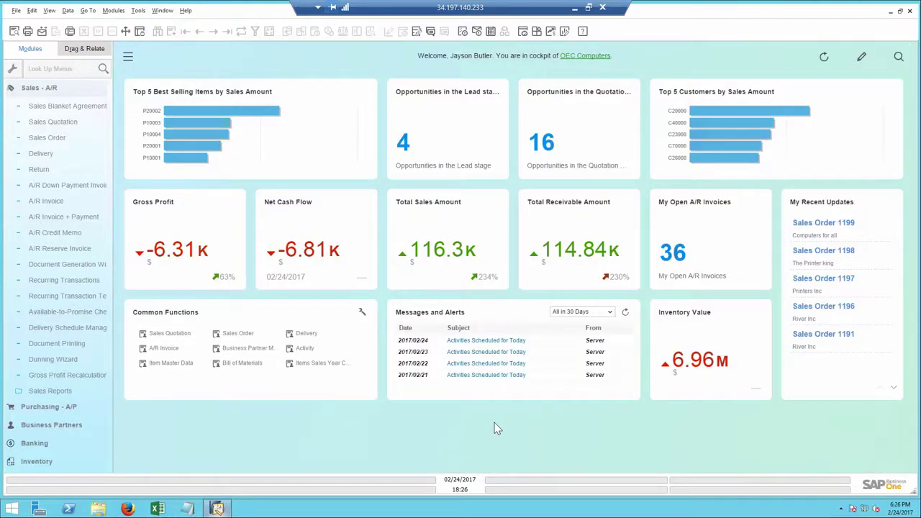
Step: Collapse the Sales - A/R module, open the Cash Flow Forecast and extend its period to end on 08/29/2017
left_click(74, 89)
left_click(58, 160)
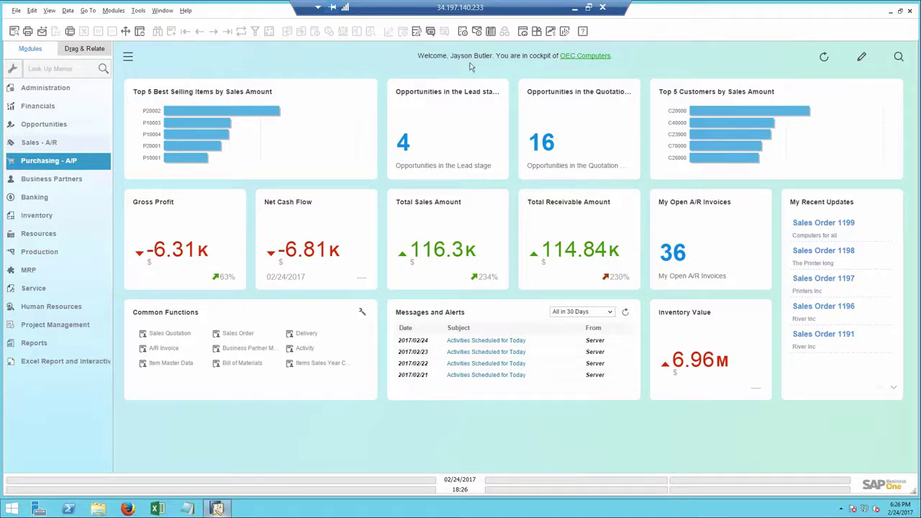
left_click(551, 32)
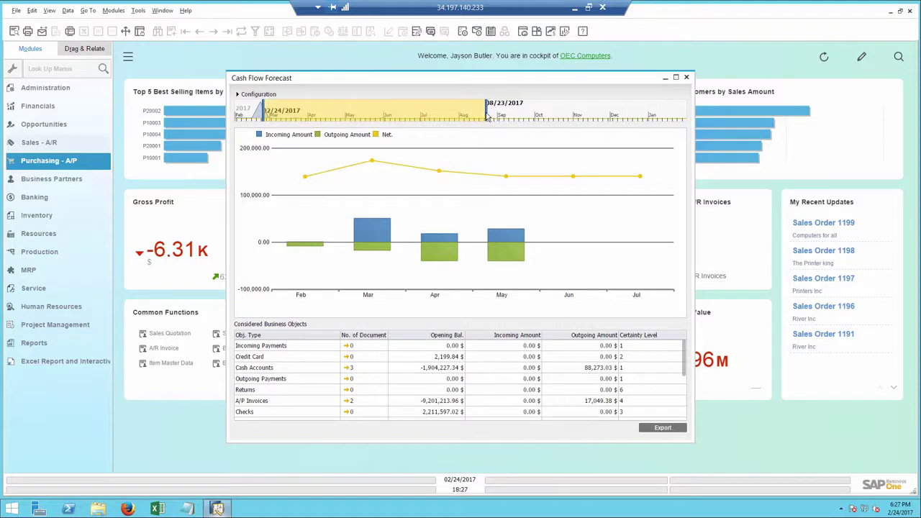
left_click_drag(487, 117, 496, 119)
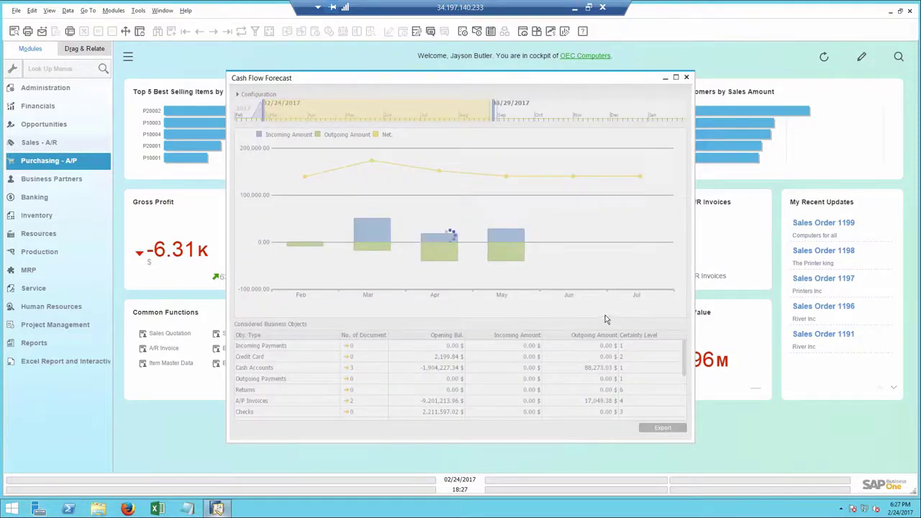
Step: Review the forecast's considered business objects and the document details behind the March bar
left_click_drag(687, 356, 689, 408)
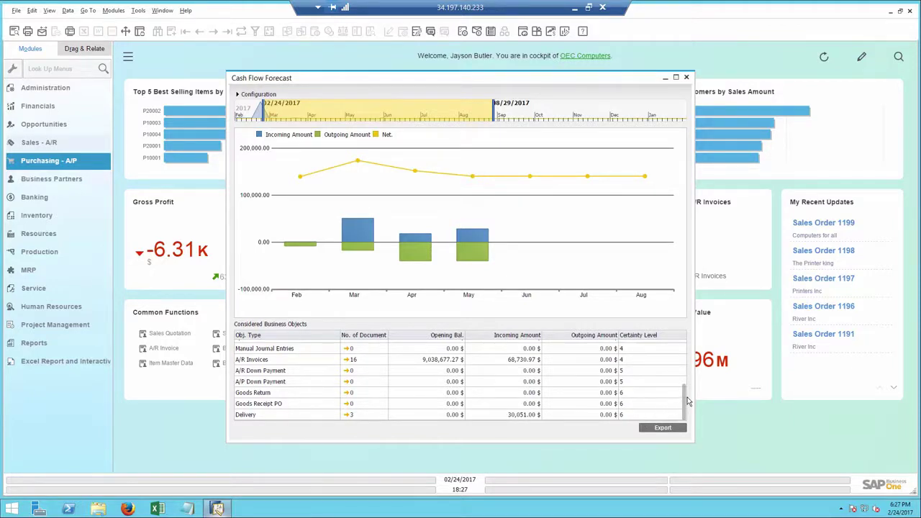
left_click_drag(688, 401, 686, 354)
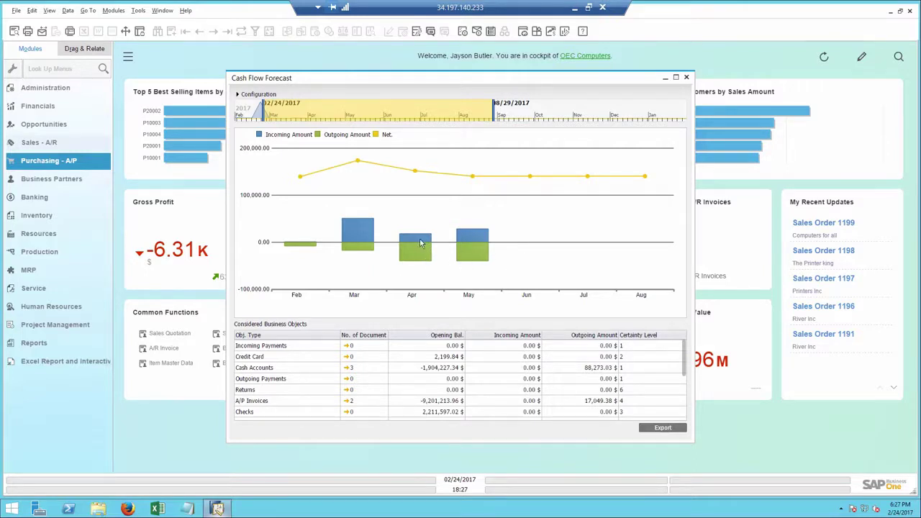
left_click(351, 230)
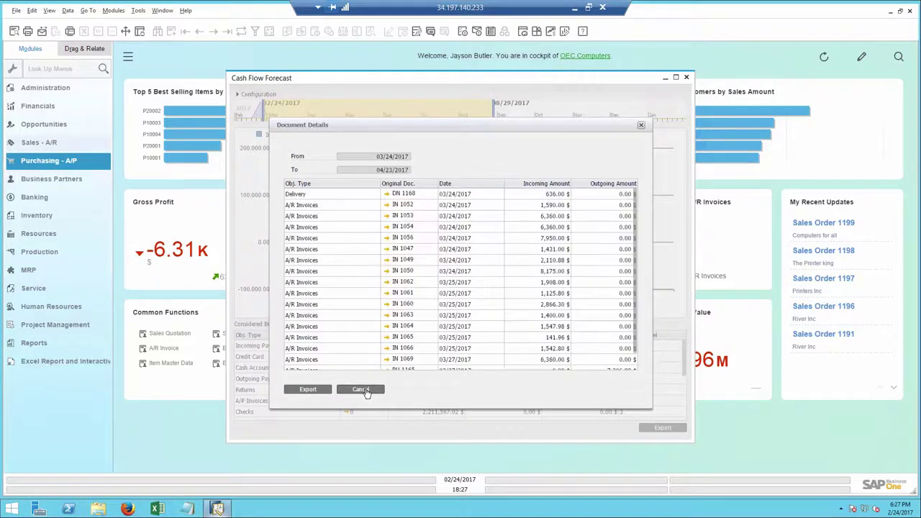
left_click(360, 389)
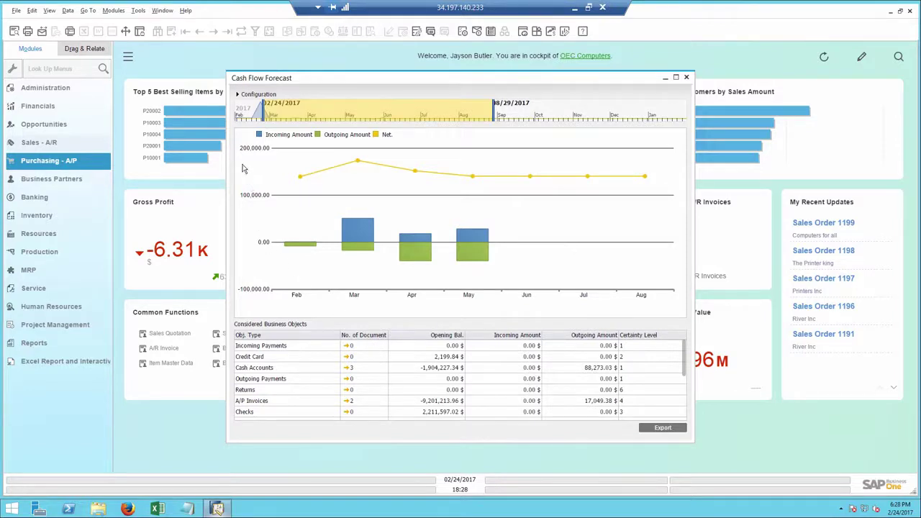
Step: Expand the Cash Flow Forecast configuration and set the certainty level to Low
left_click(237, 95)
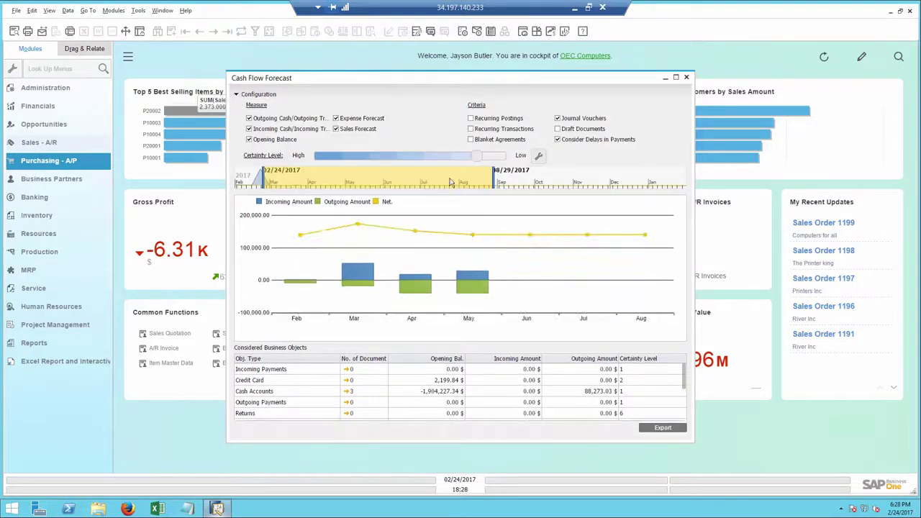
left_click_drag(479, 159, 500, 158)
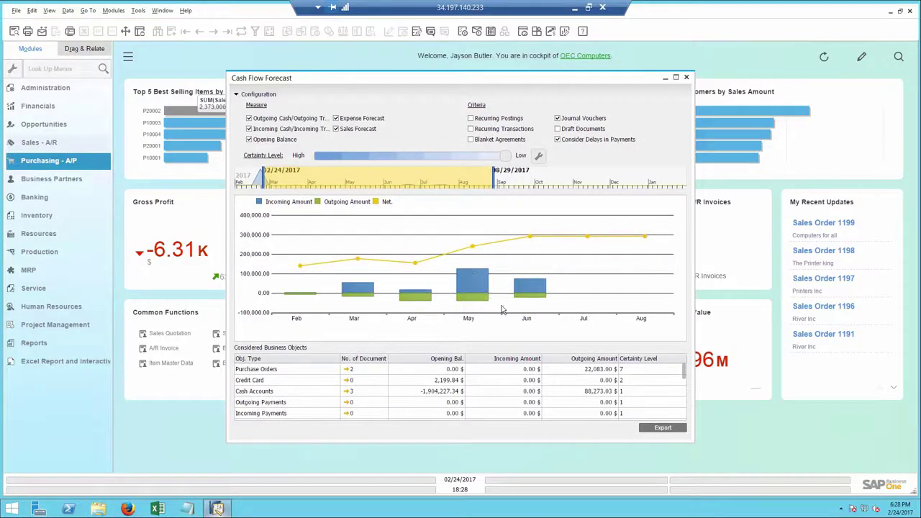
Step: Review the document details behind the forecast's June bar and close the Cash Flow Forecast
double_click(524, 291)
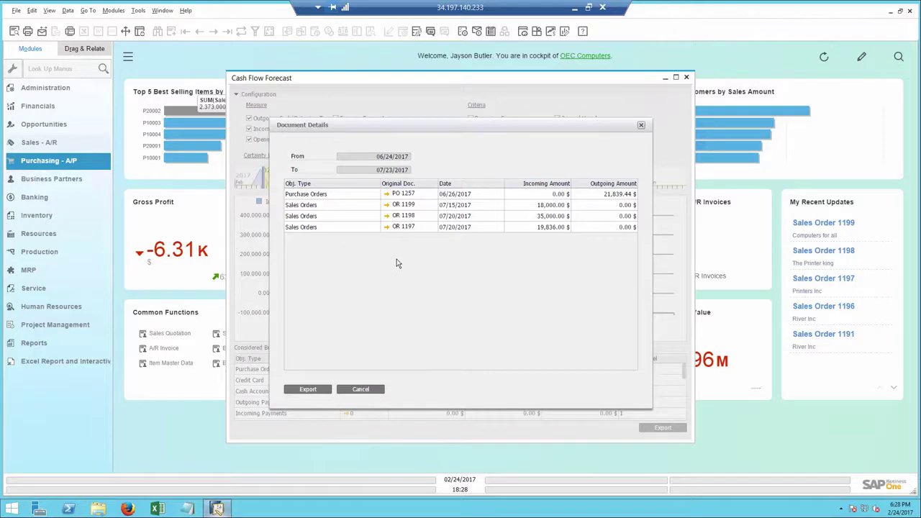
left_click(360, 391)
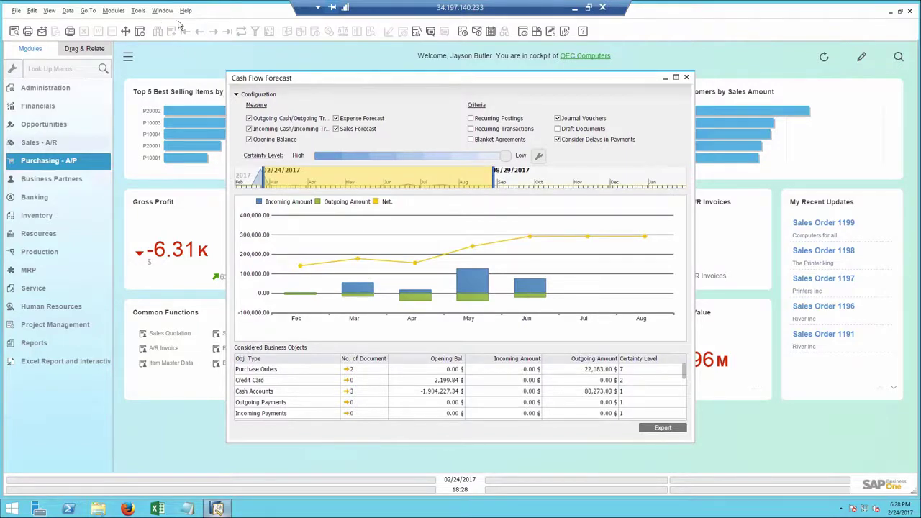
left_click(687, 77)
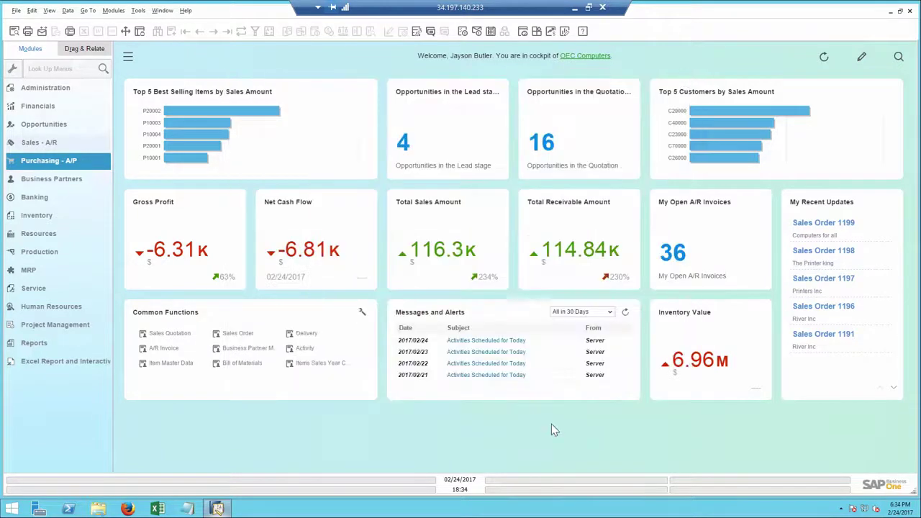